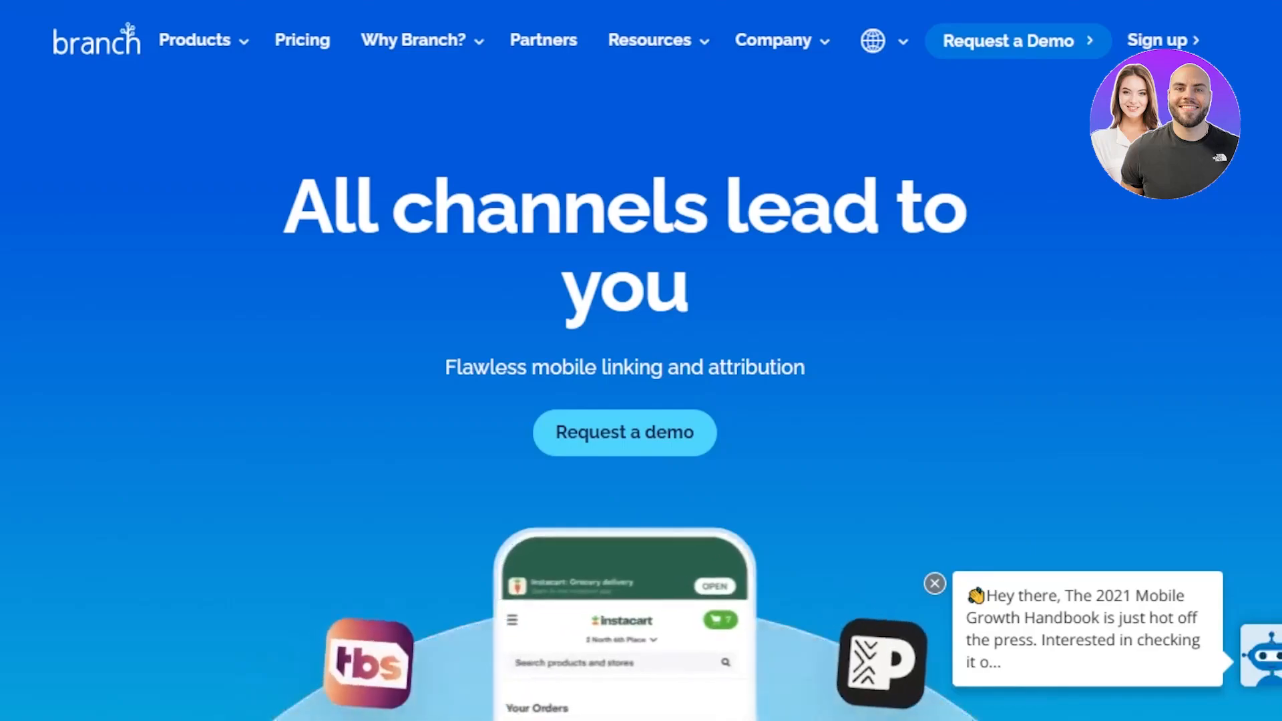
Step: Look through the Branch homepage down to the section on the unified platform and owned channels
scroll(641, 361, "down", 10)
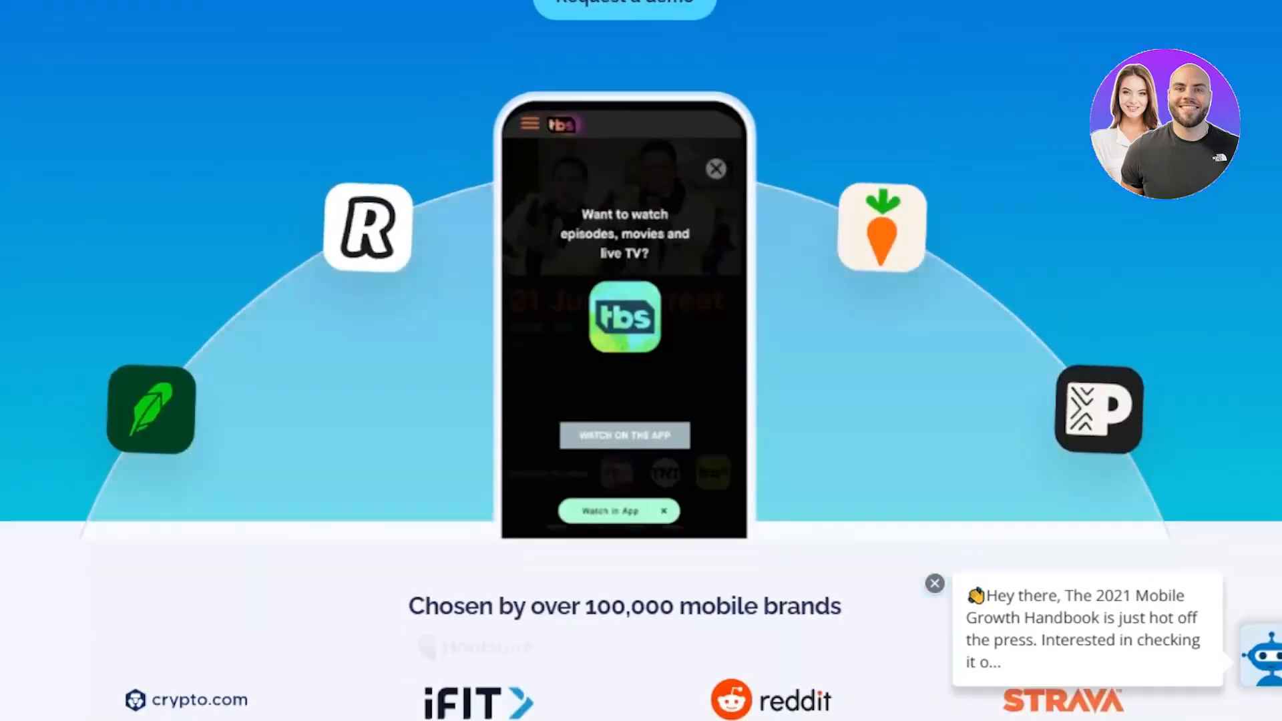
scroll(641, 360, "down", 3)
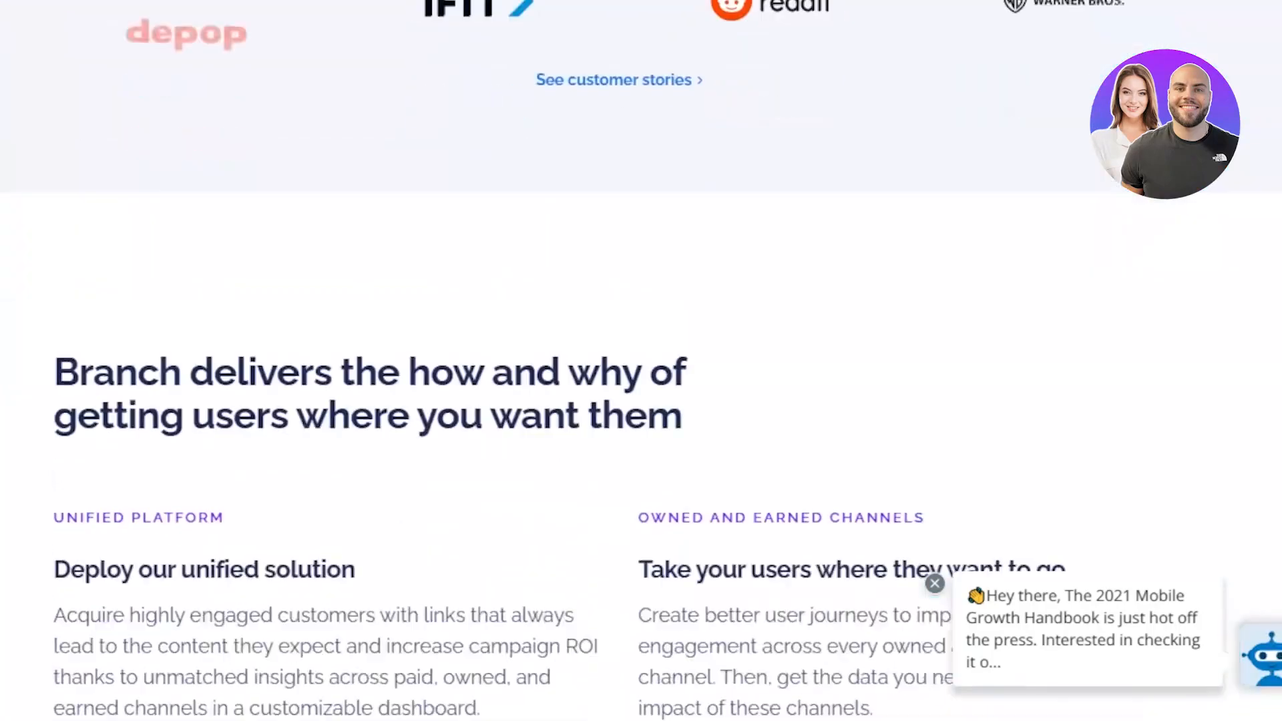
scroll(641, 361, "down", 8)
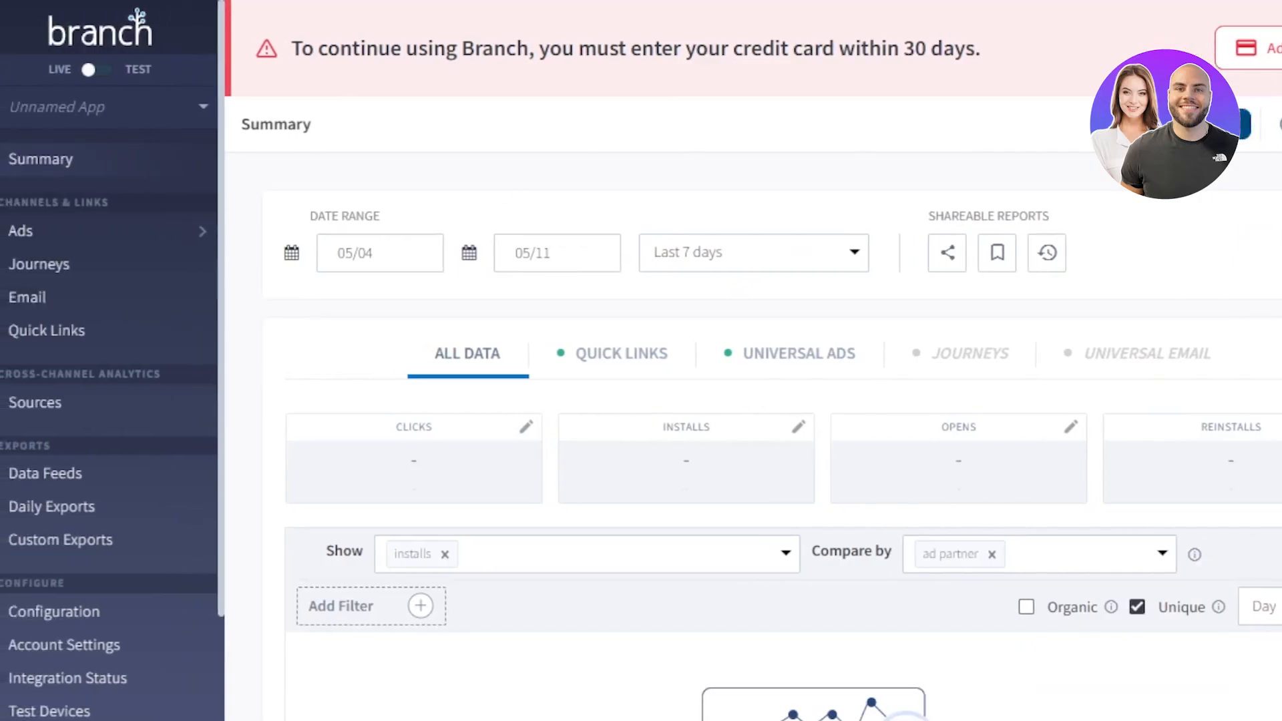
Step: Review the Summary dashboard's metrics and analytics, and show its Quick Links data
scroll(581, 272, "down", 4)
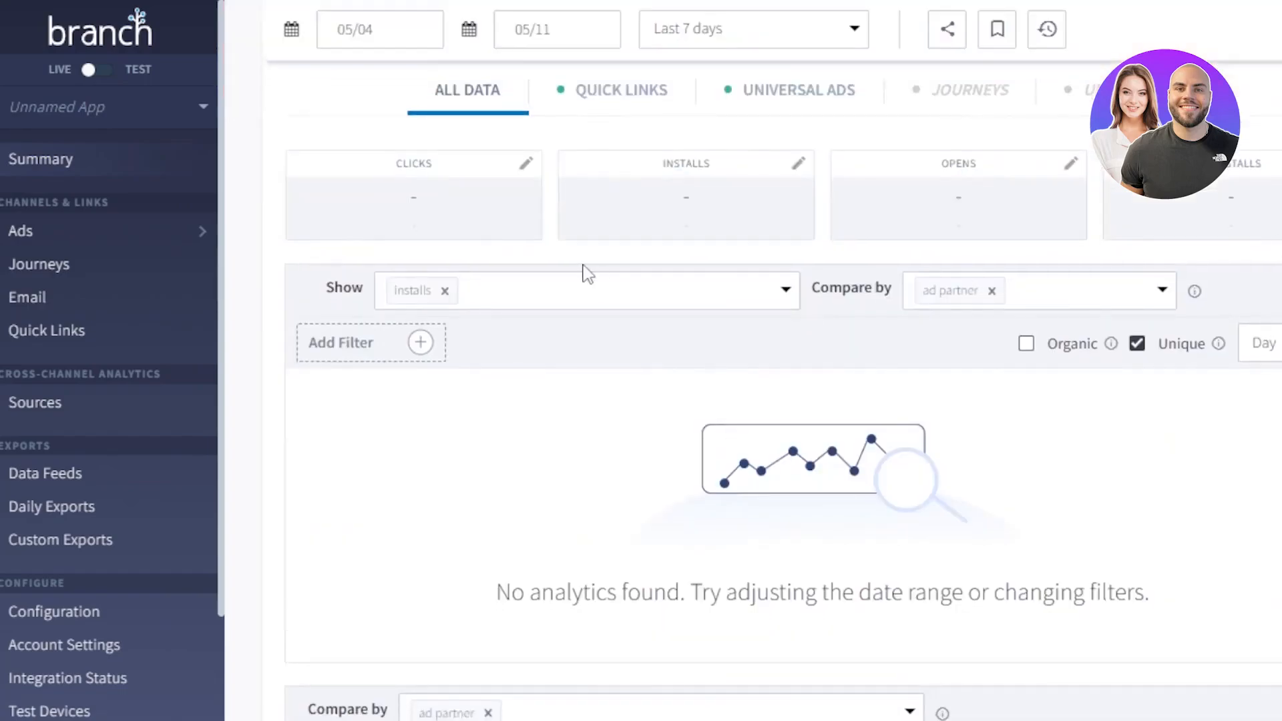
scroll(775, 390, "up", 2)
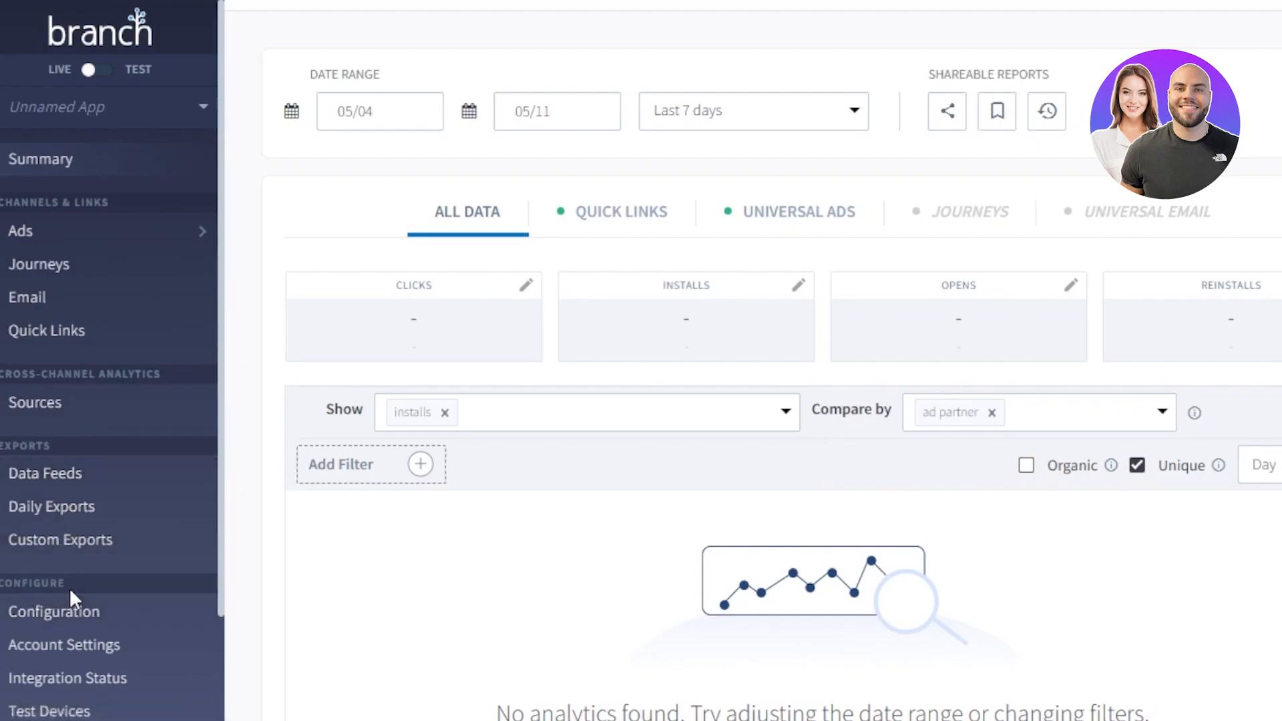
scroll(209, 520, "down", 2)
scroll(204, 374, "up", 2)
left_click(677, 211)
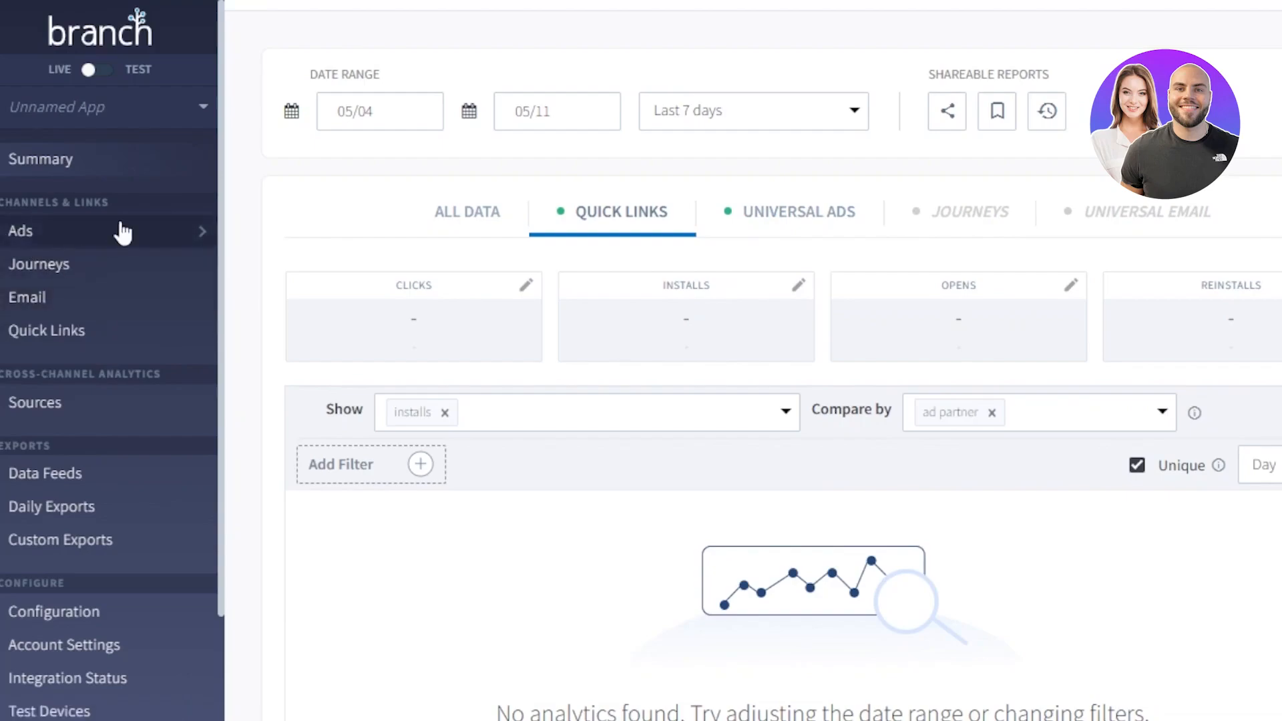
Step: Open the Ads analytics, expand the Ads section and review the unified overview with its Events table
left_click(164, 237)
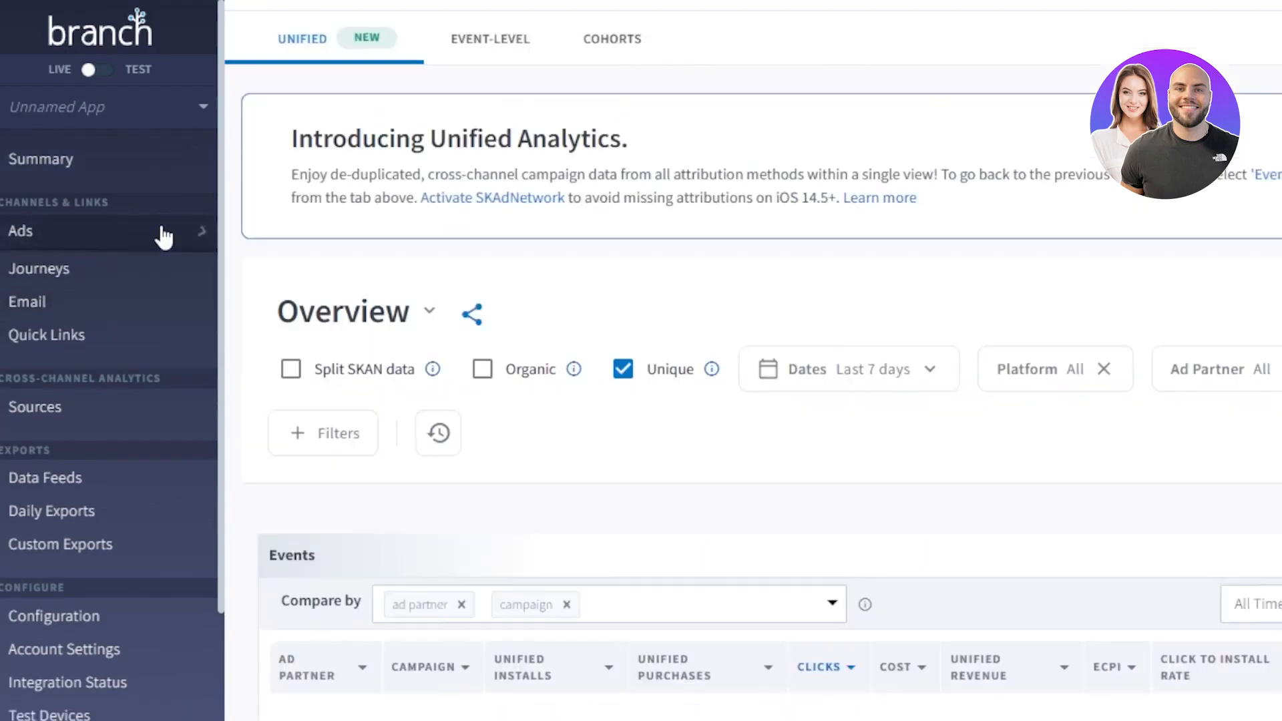
left_click(203, 232)
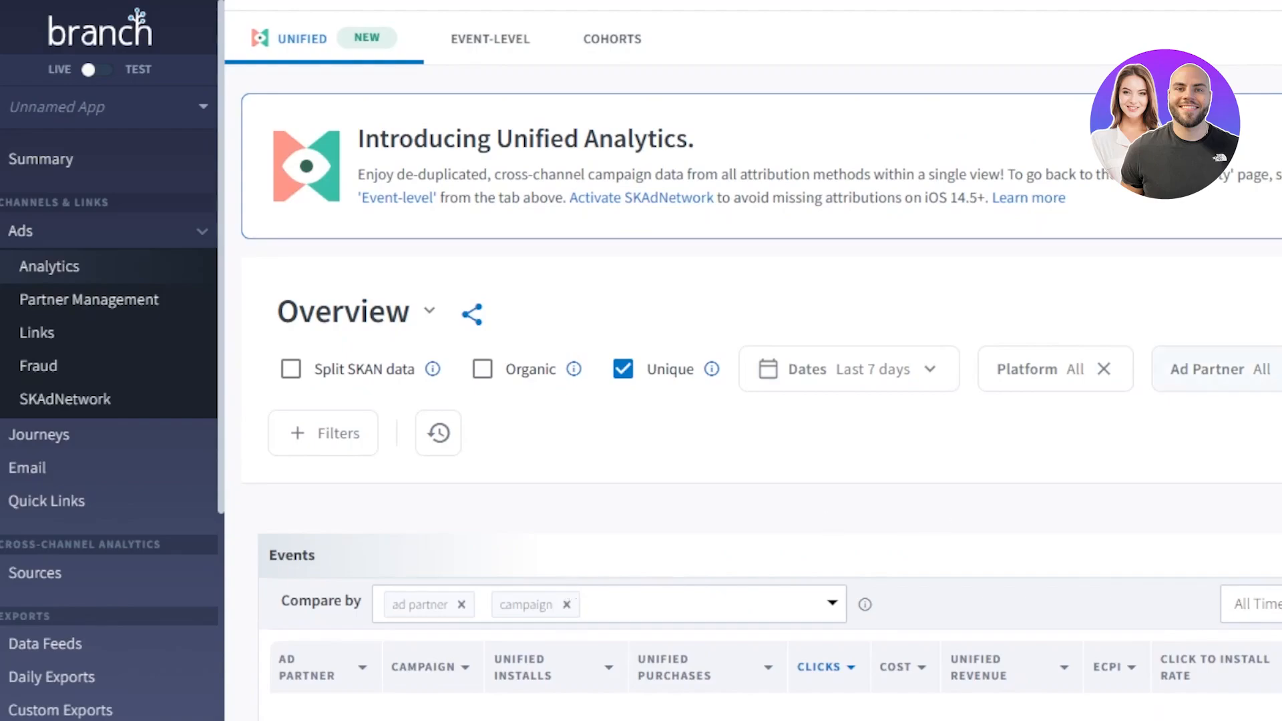
scroll(755, 401, "down", 4)
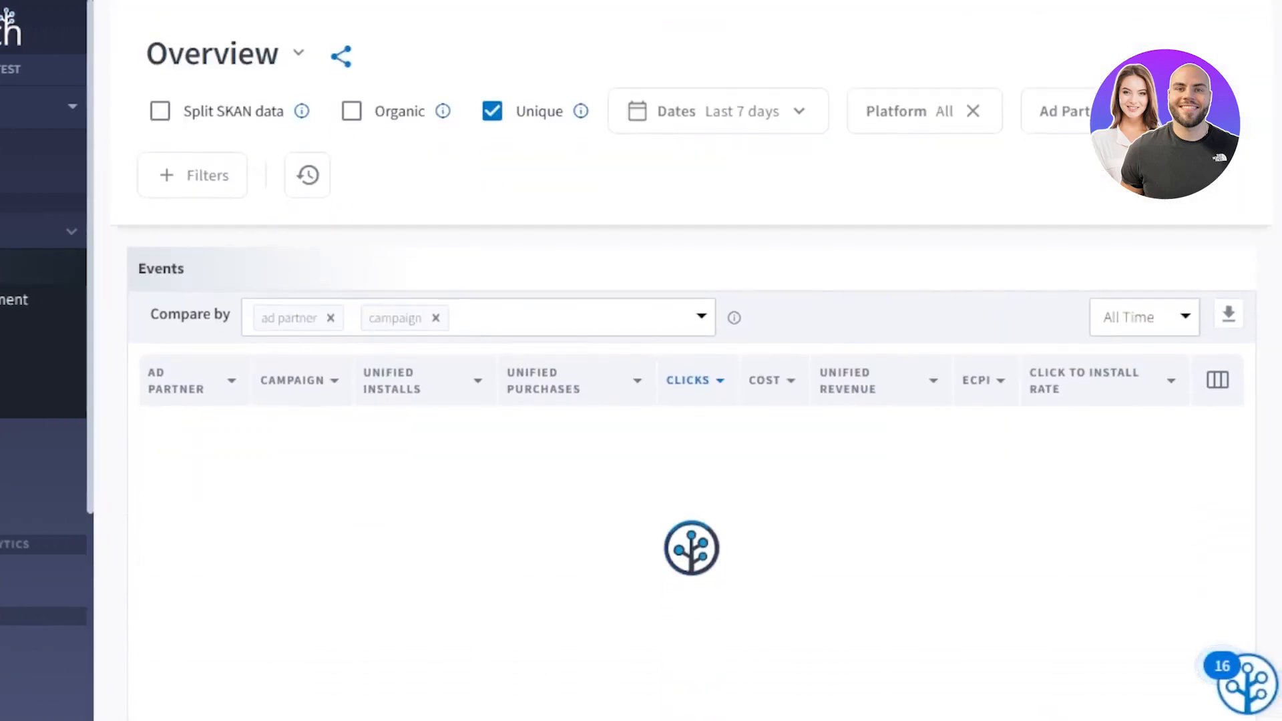
scroll(651, 384, "up", 3)
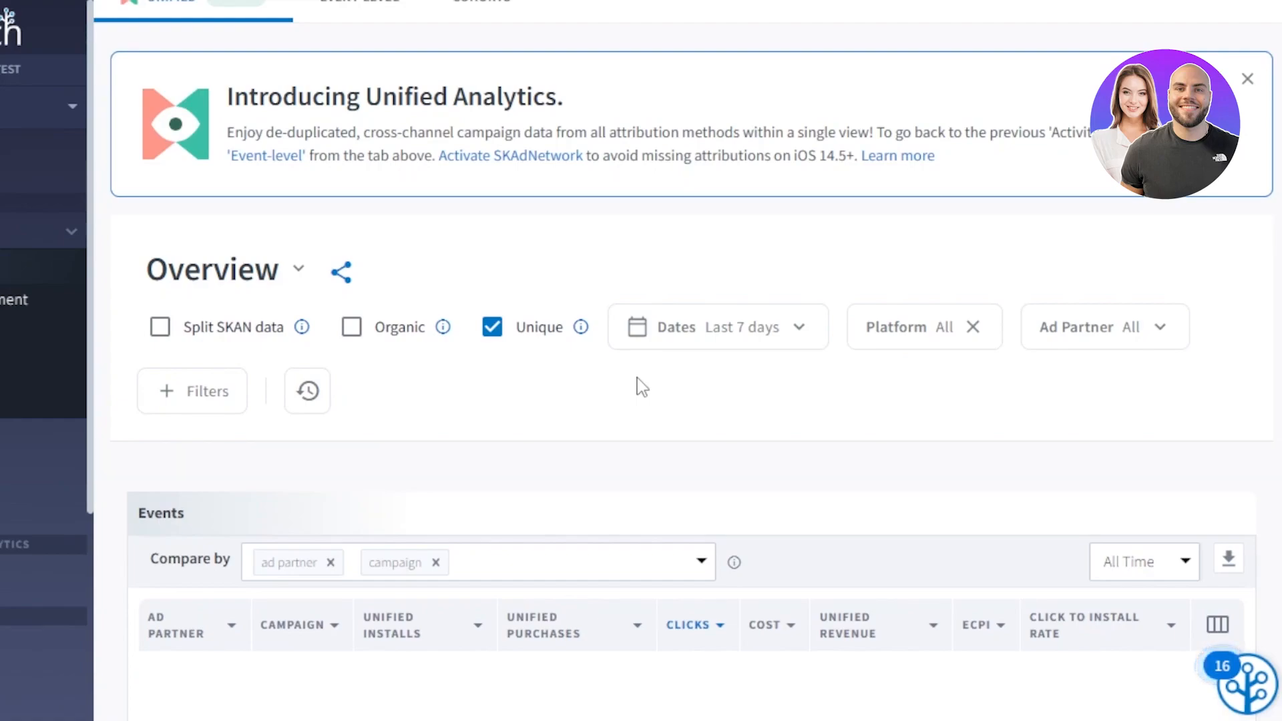
Step: Open the Quick Links page and look over its filters and link list
scroll(223, 272, "down", 2)
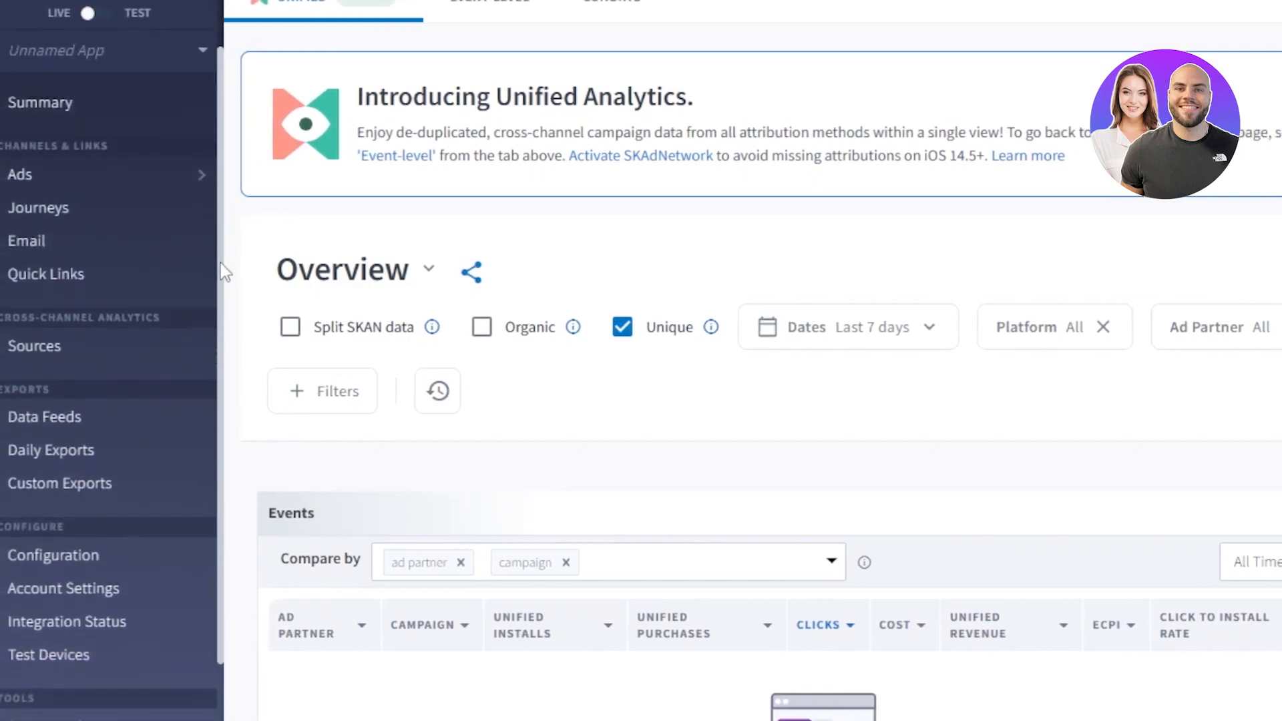
scroll(80, 270, "up", 1)
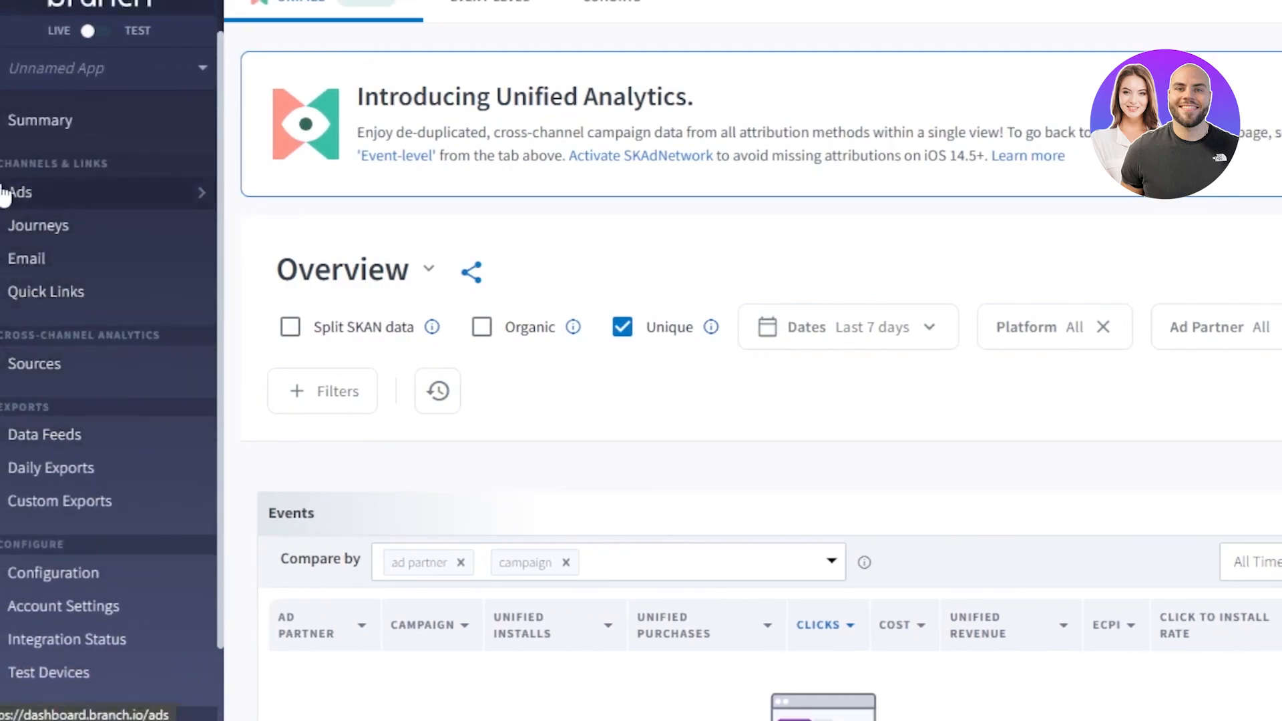
left_click(72, 295)
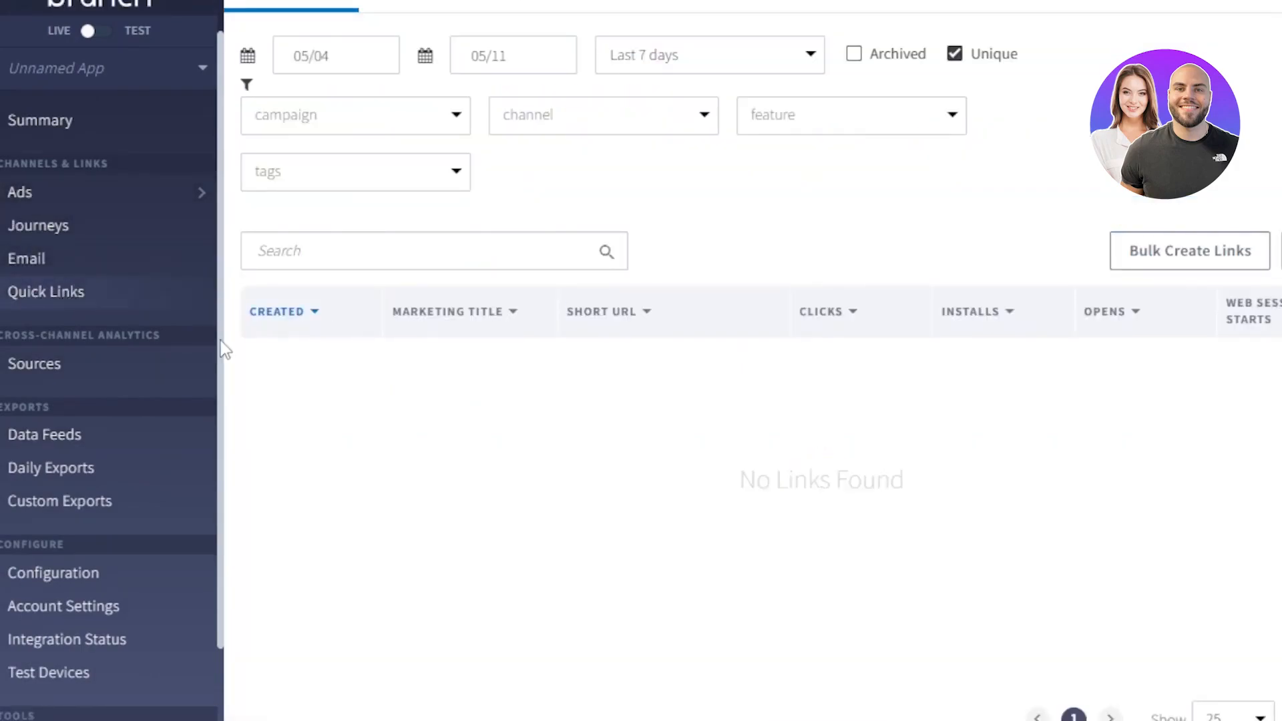
scroll(225, 333, "up", 1)
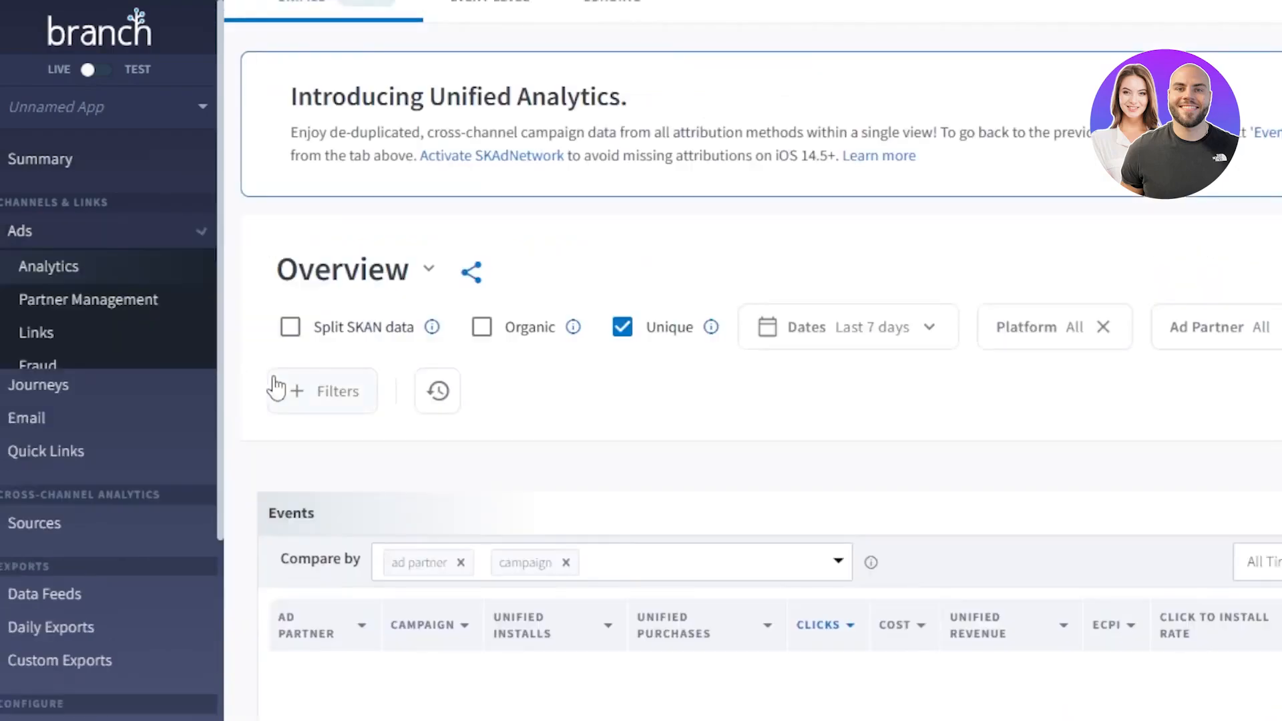
Step: Start a cross-platform display link from the Ads links list and enter "test" as its name
left_click(86, 335)
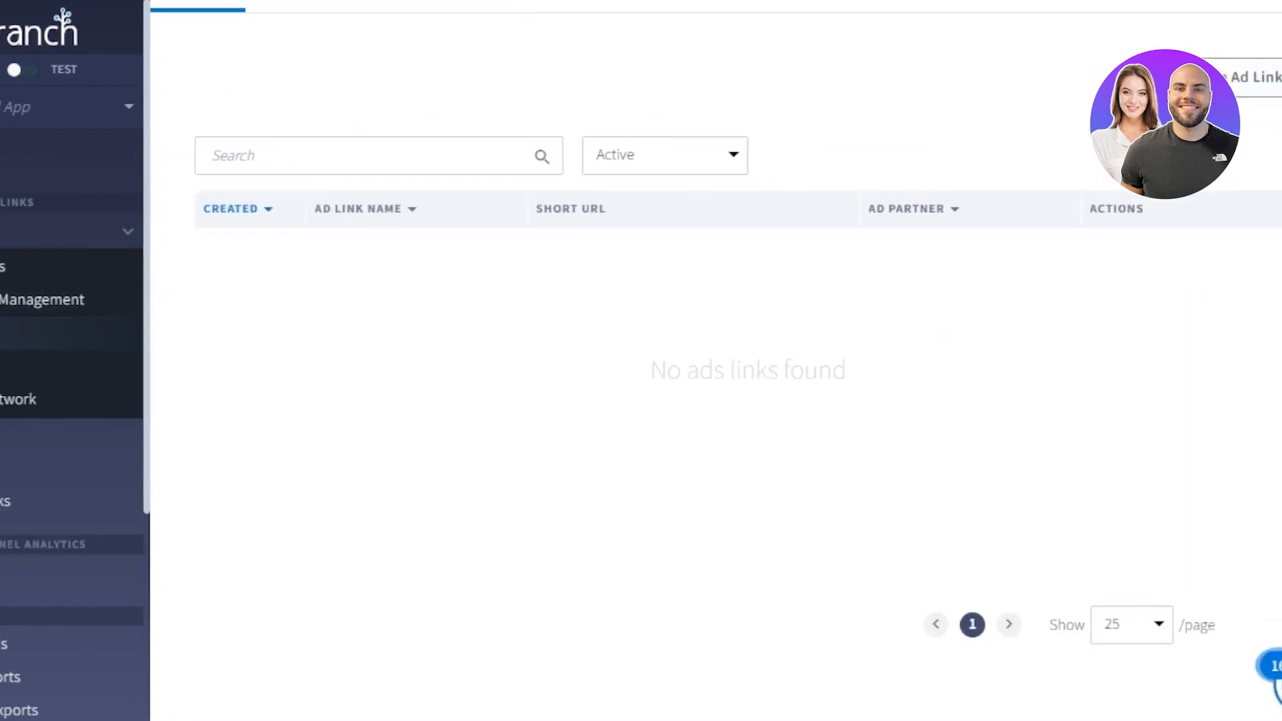
left_click(1170, 78)
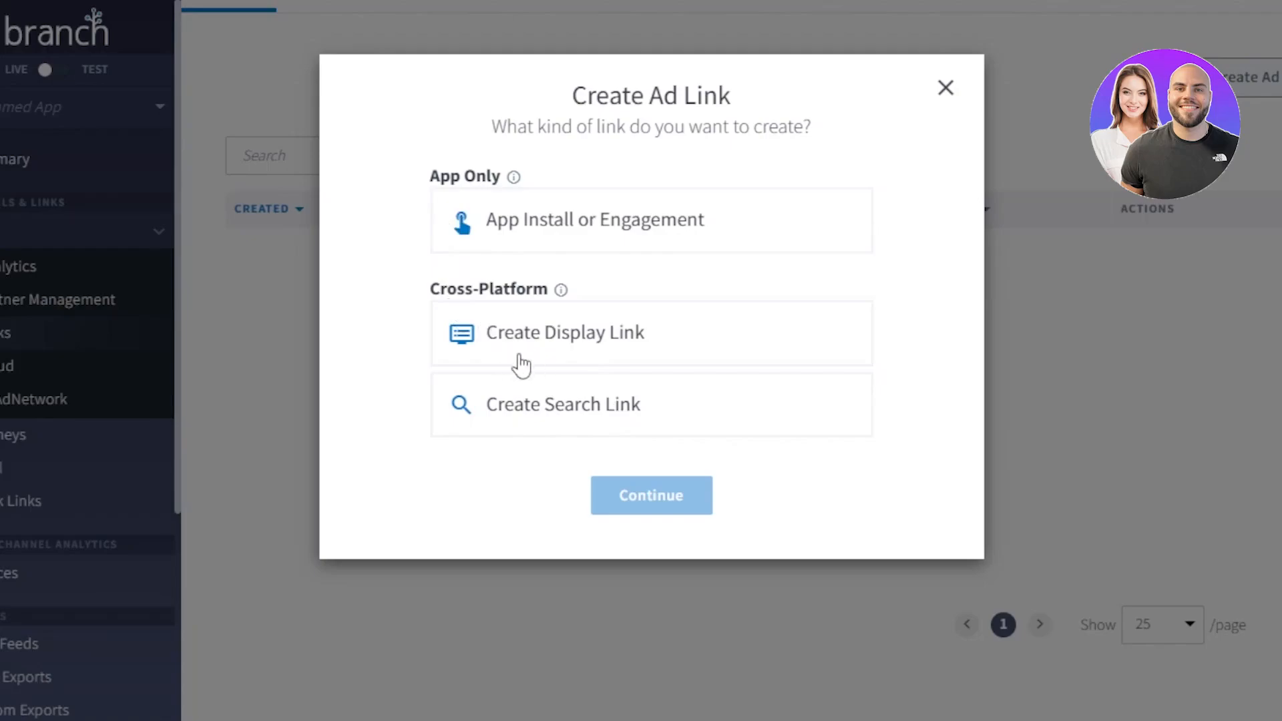
left_click(609, 359)
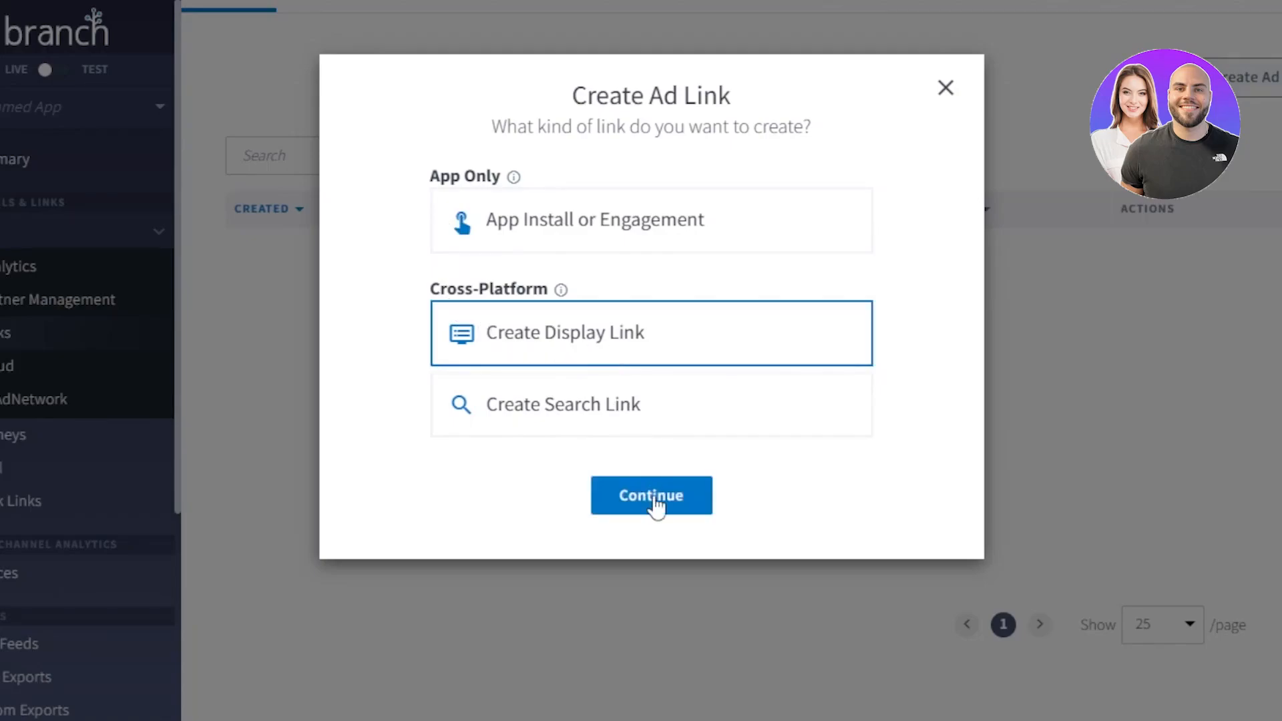
left_click(668, 507)
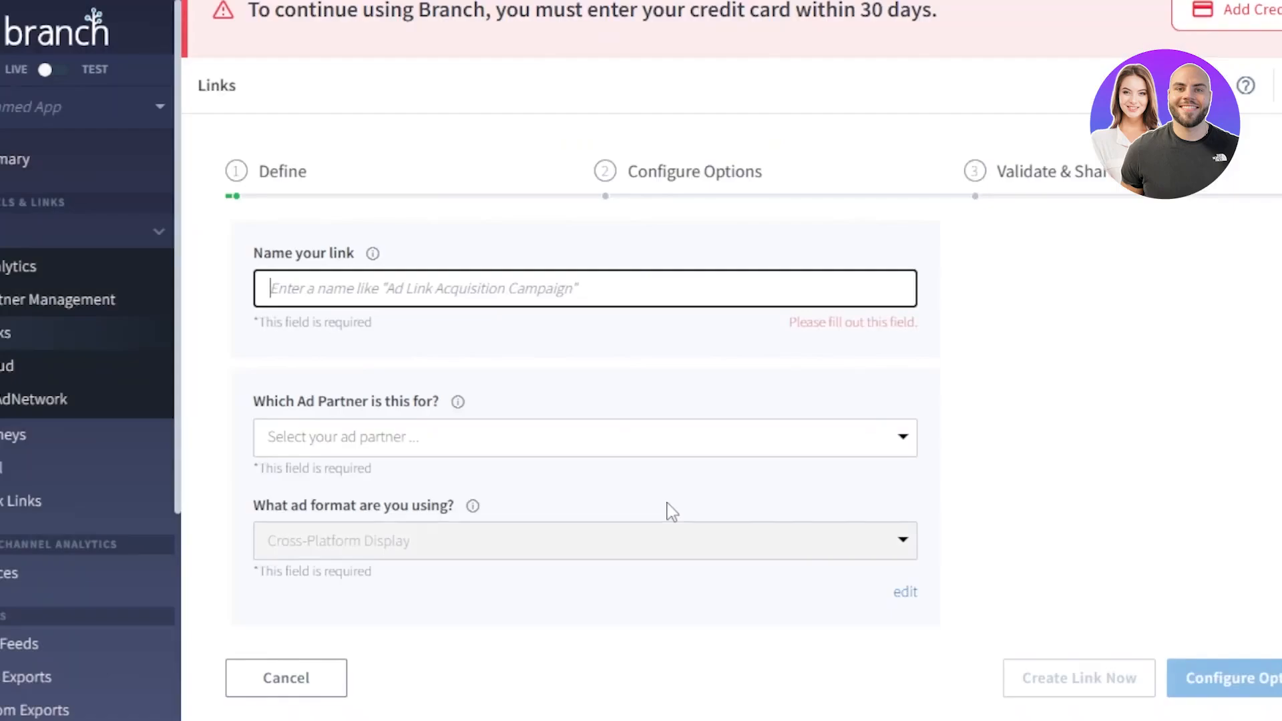
mouse_move(403, 399)
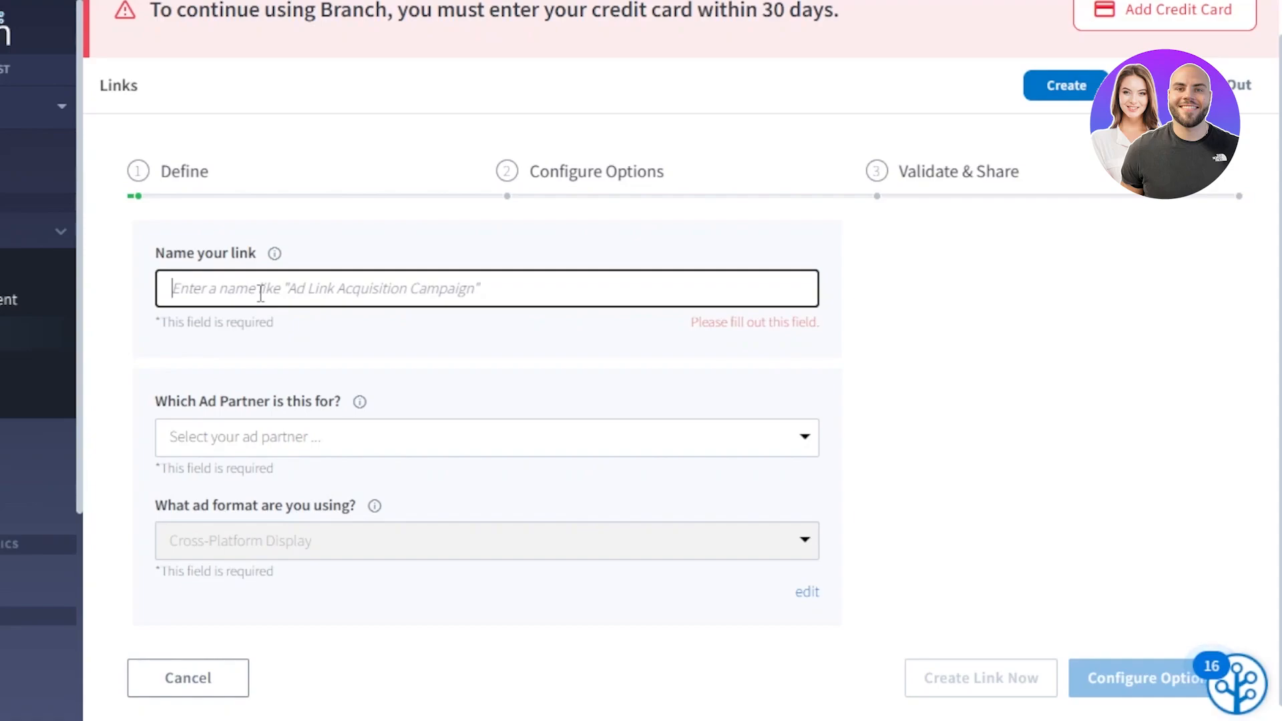
type("test")
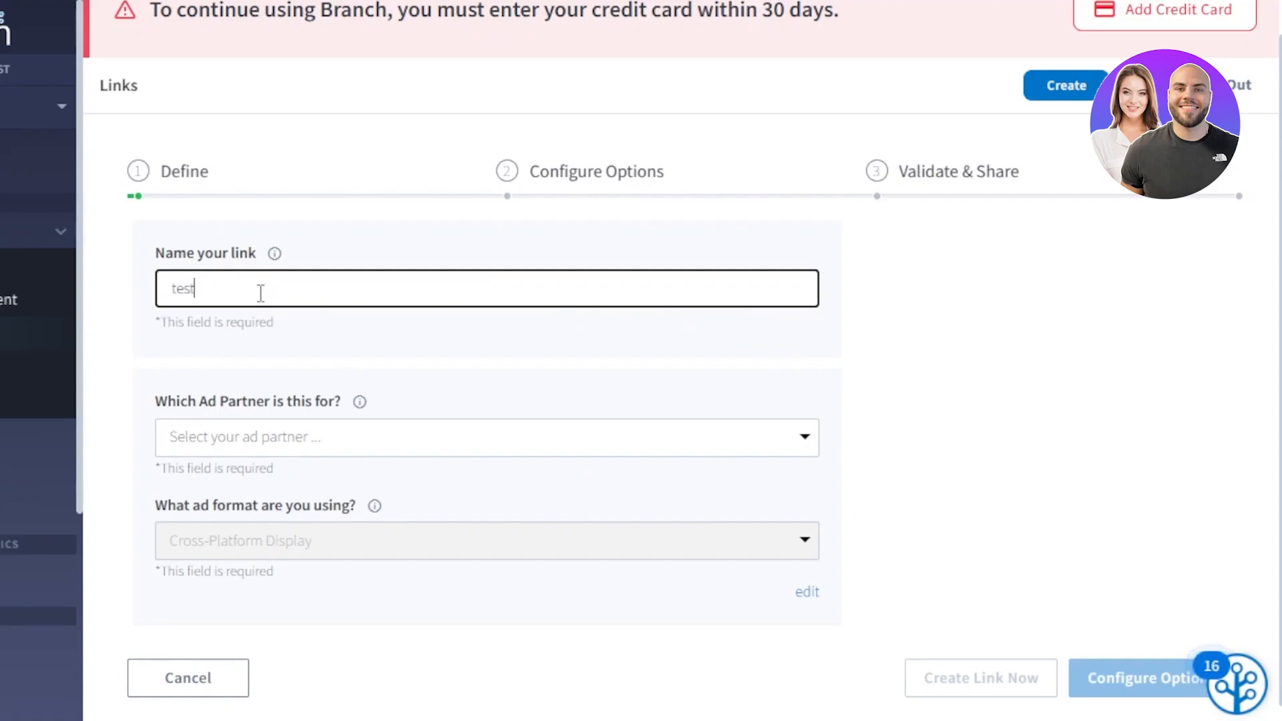
Step: Pick The Matrix Digital as the ad partner to configure, enable it and save its settings
left_click(295, 436)
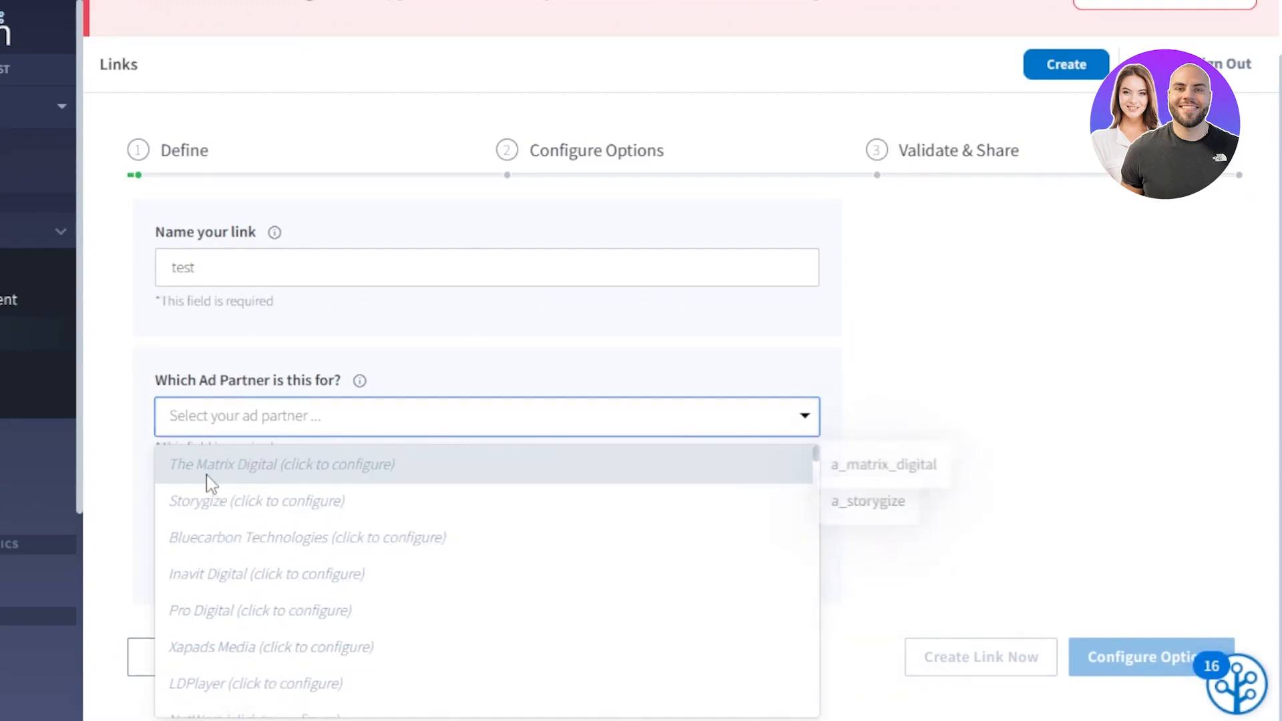
left_click(262, 475)
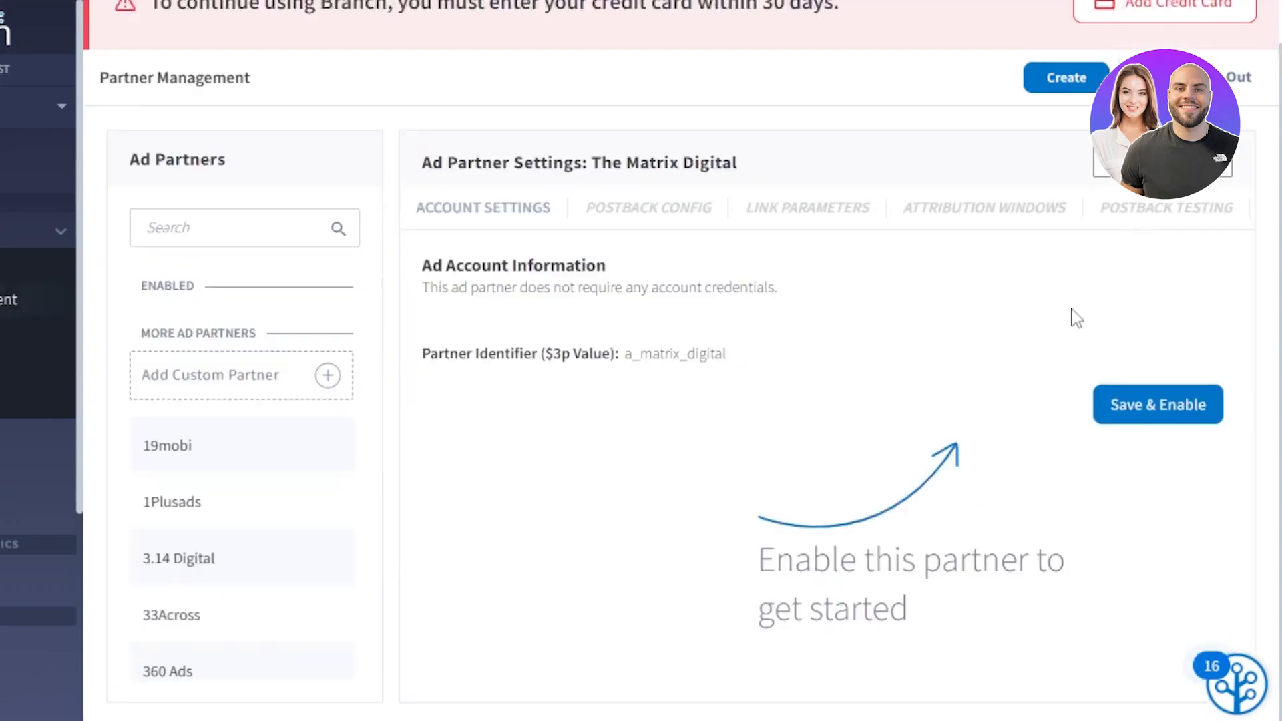
left_click(1157, 427)
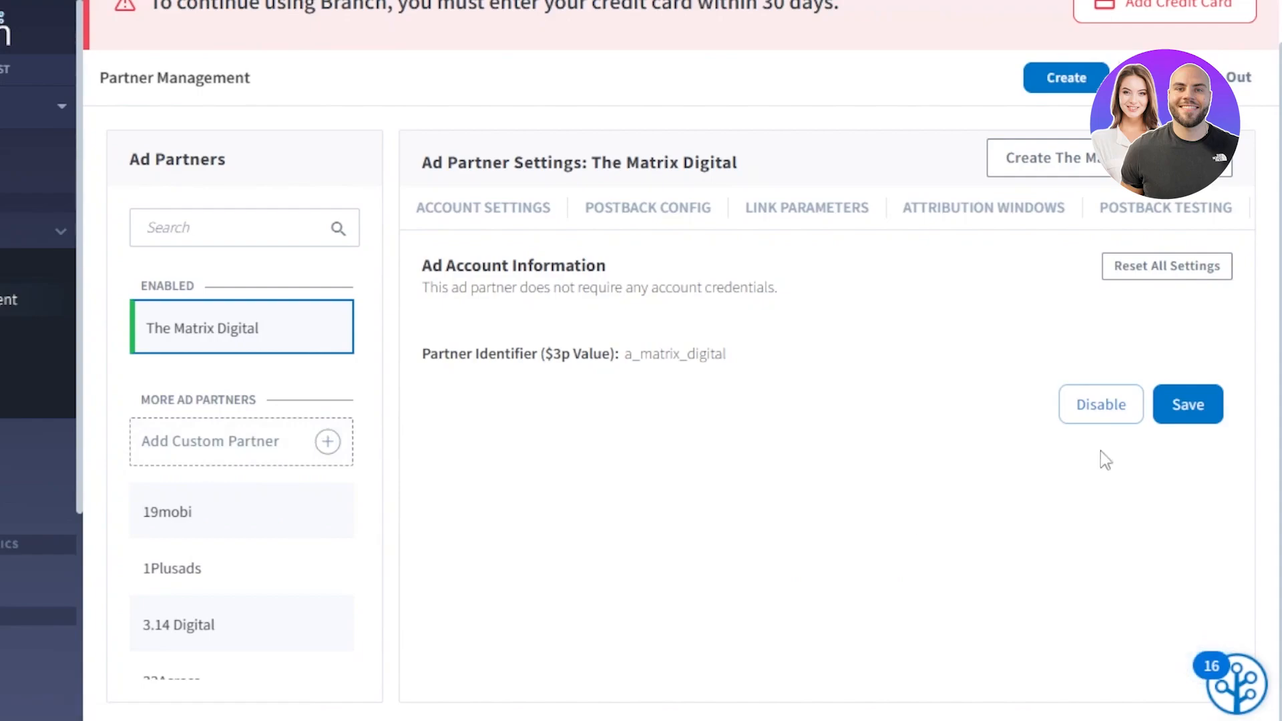
left_click(1200, 412)
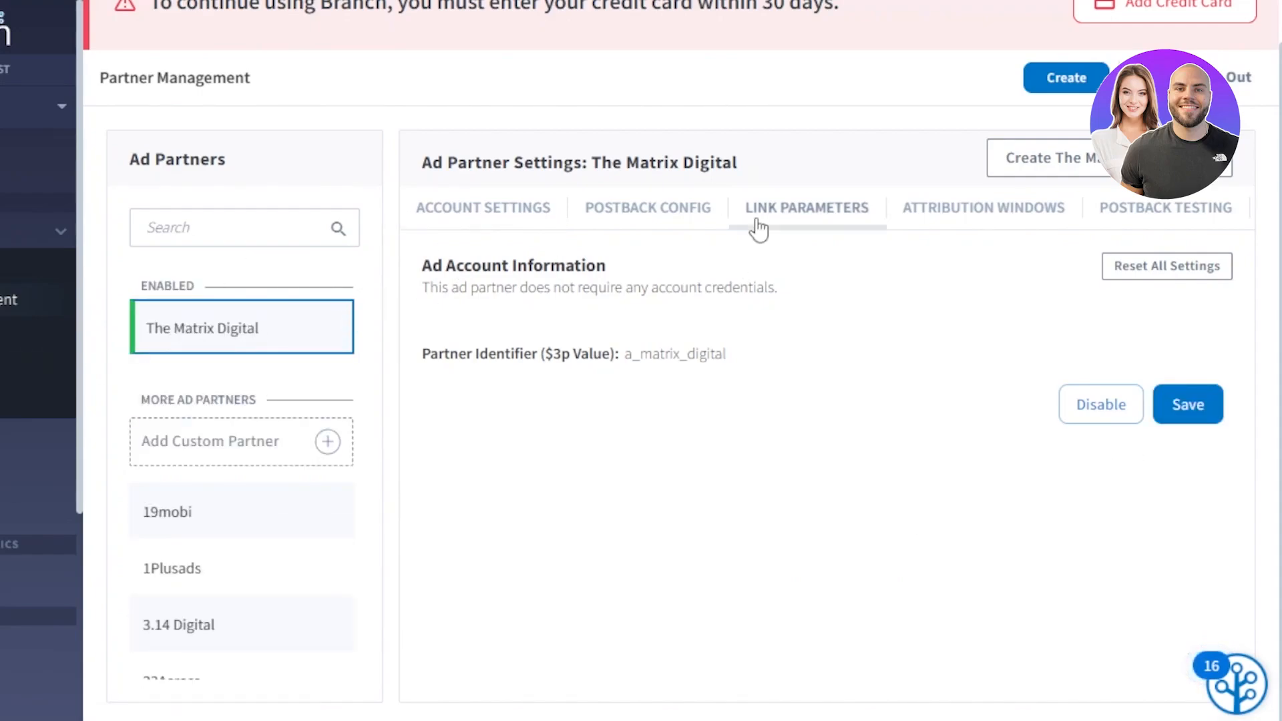
Step: Create an ad link for The Matrix Digital named "test" and continue to its configuration options
left_click(1099, 175)
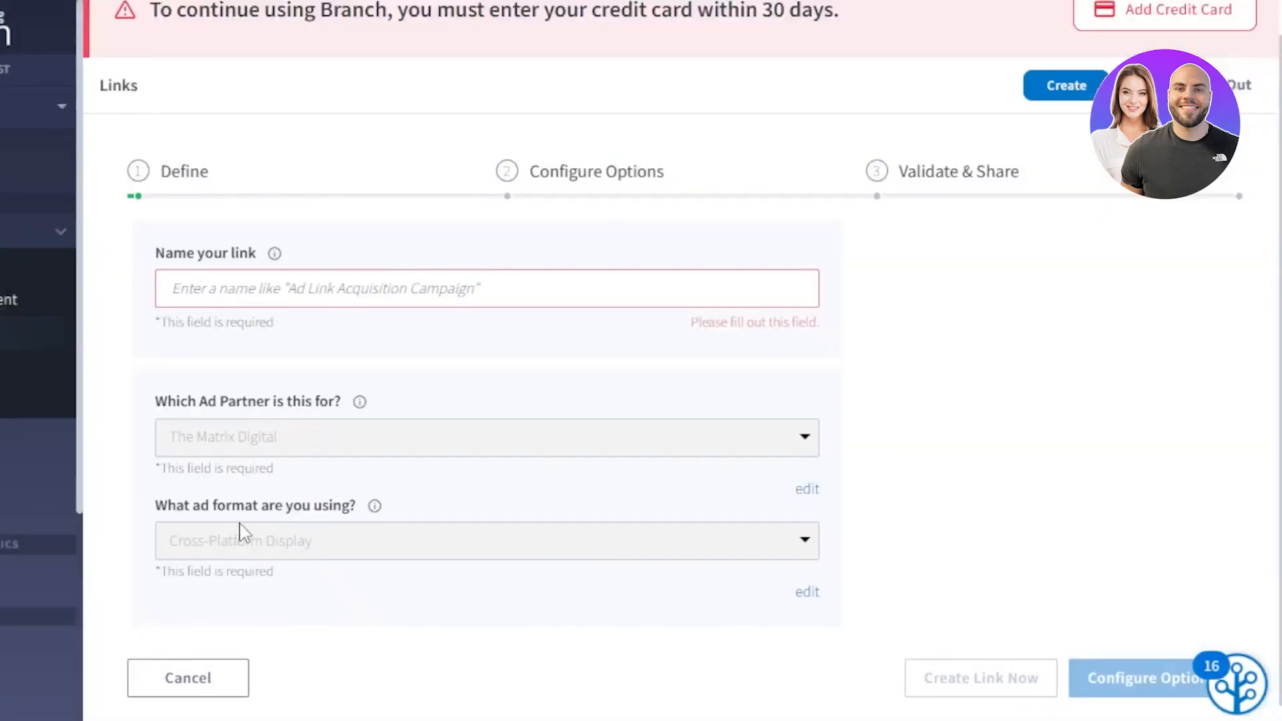
left_click(517, 298)
type("test")
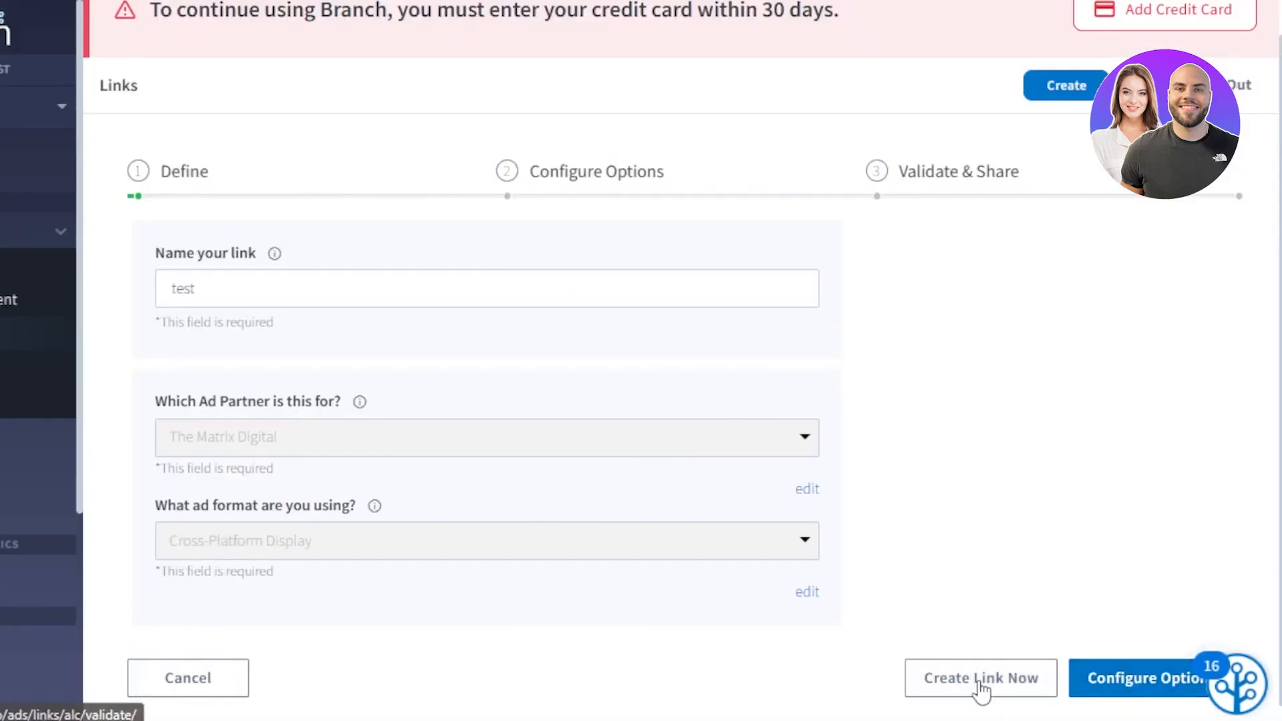
left_click(1133, 695)
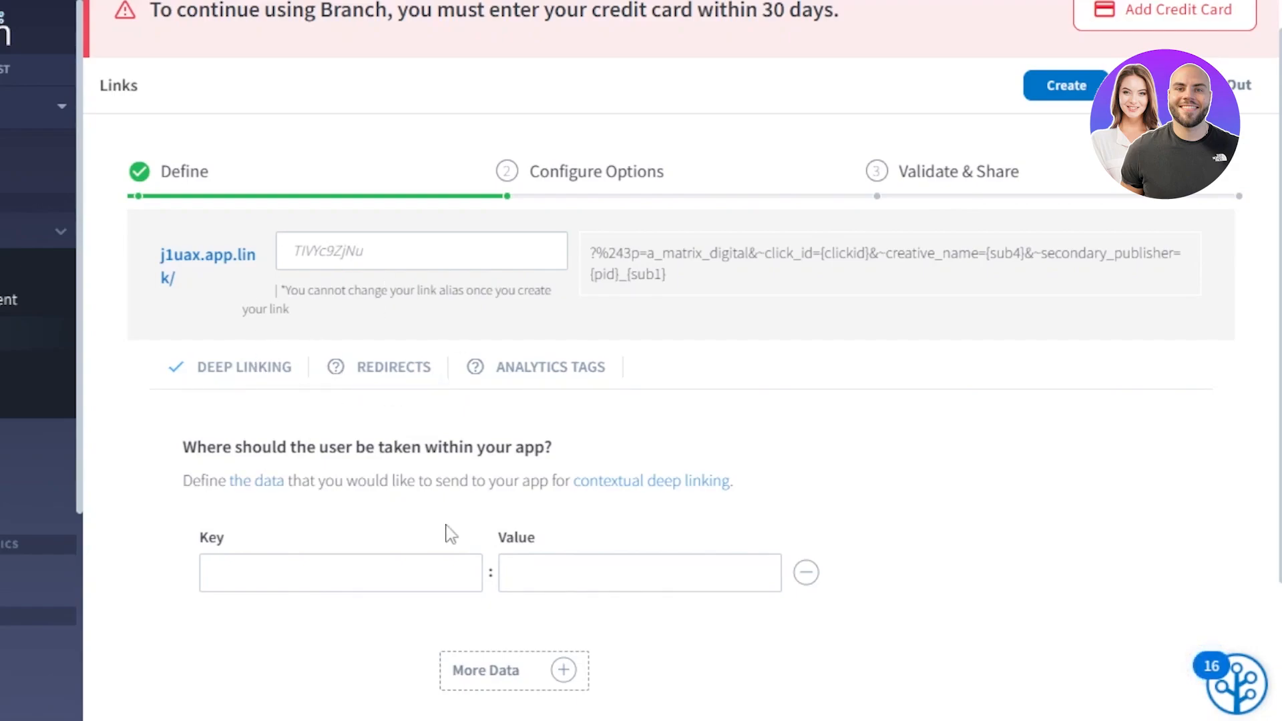
Step: Try adding a second blank key and value row to the deep linking data, and remove it again
left_click(363, 578)
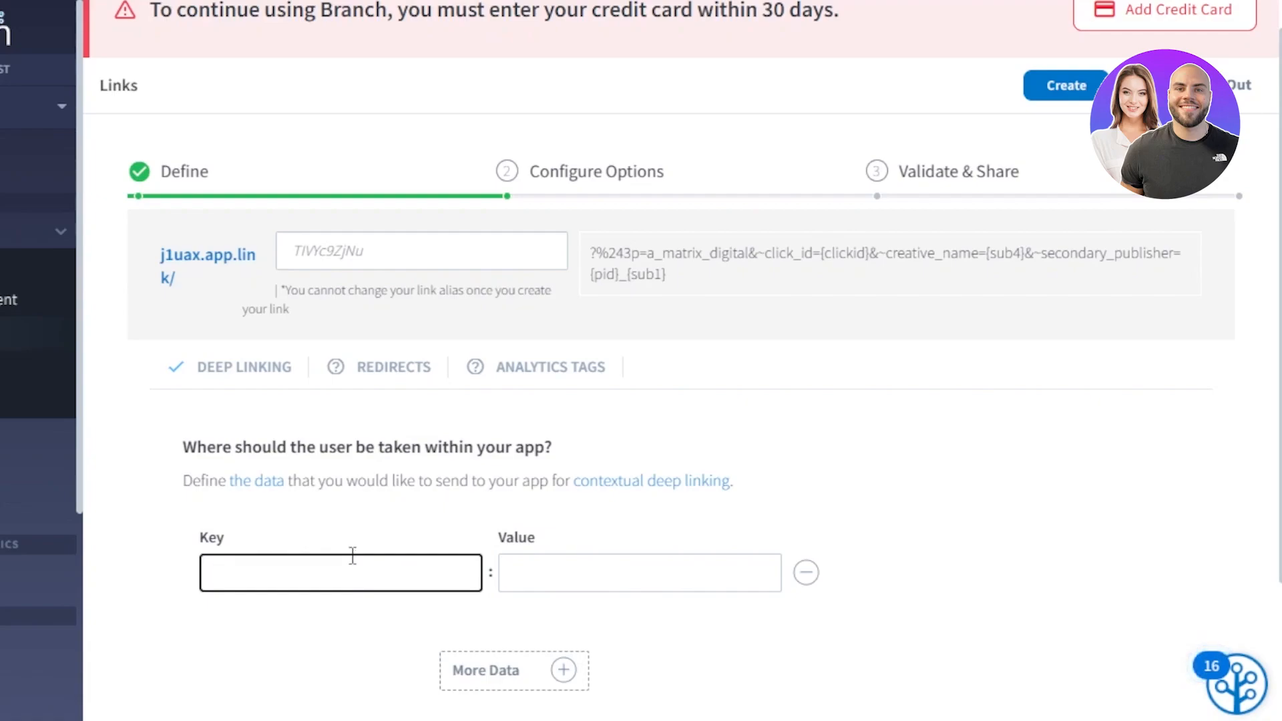
left_click(572, 581)
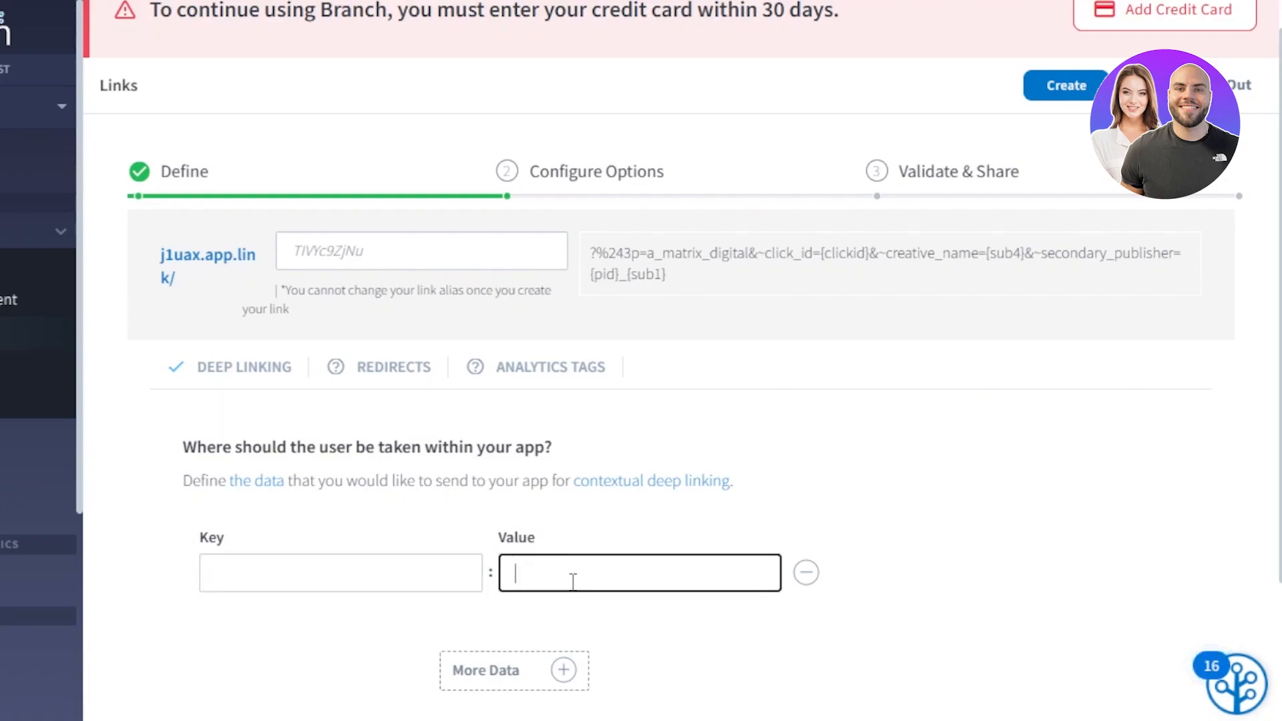
left_click(520, 677)
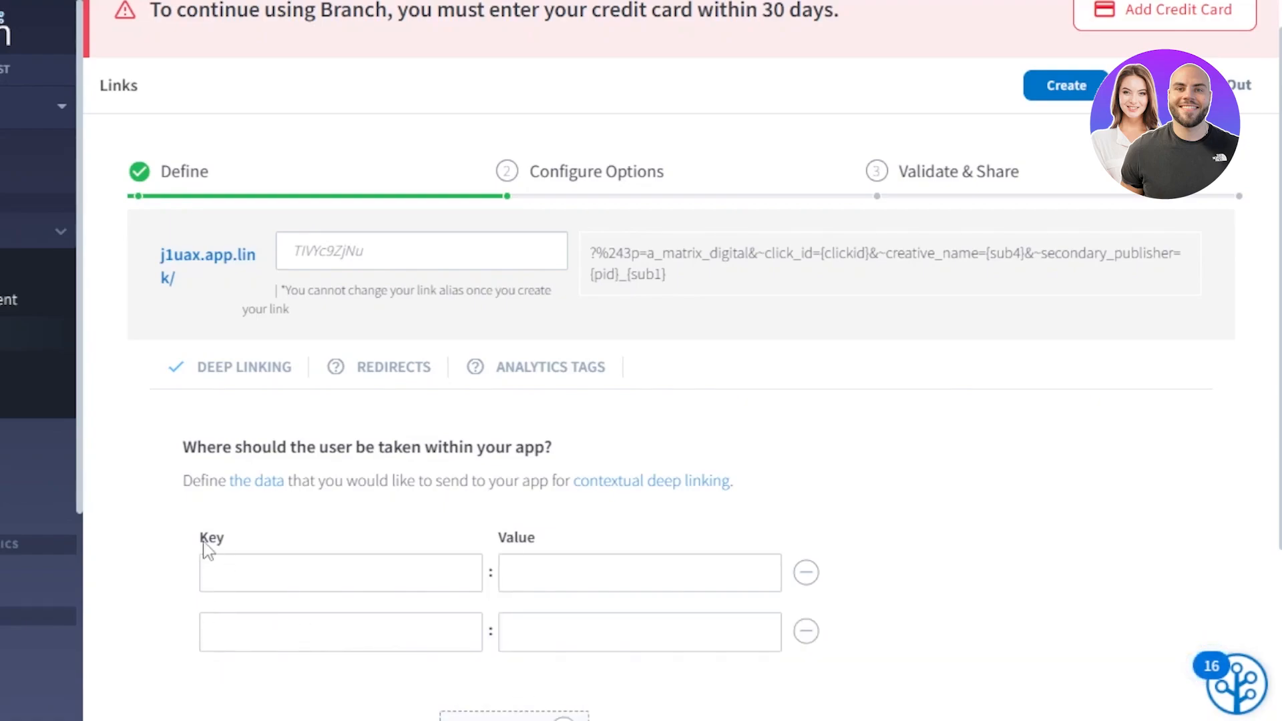
left_click(807, 633)
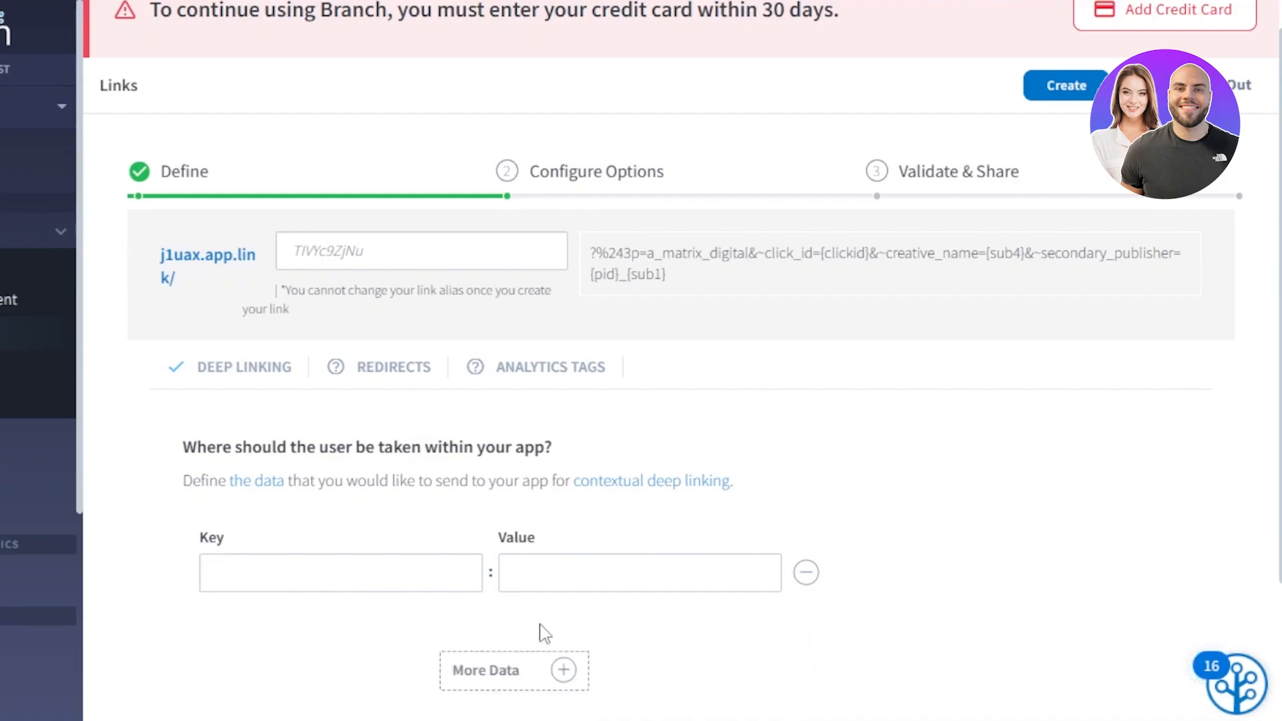
left_click(511, 671)
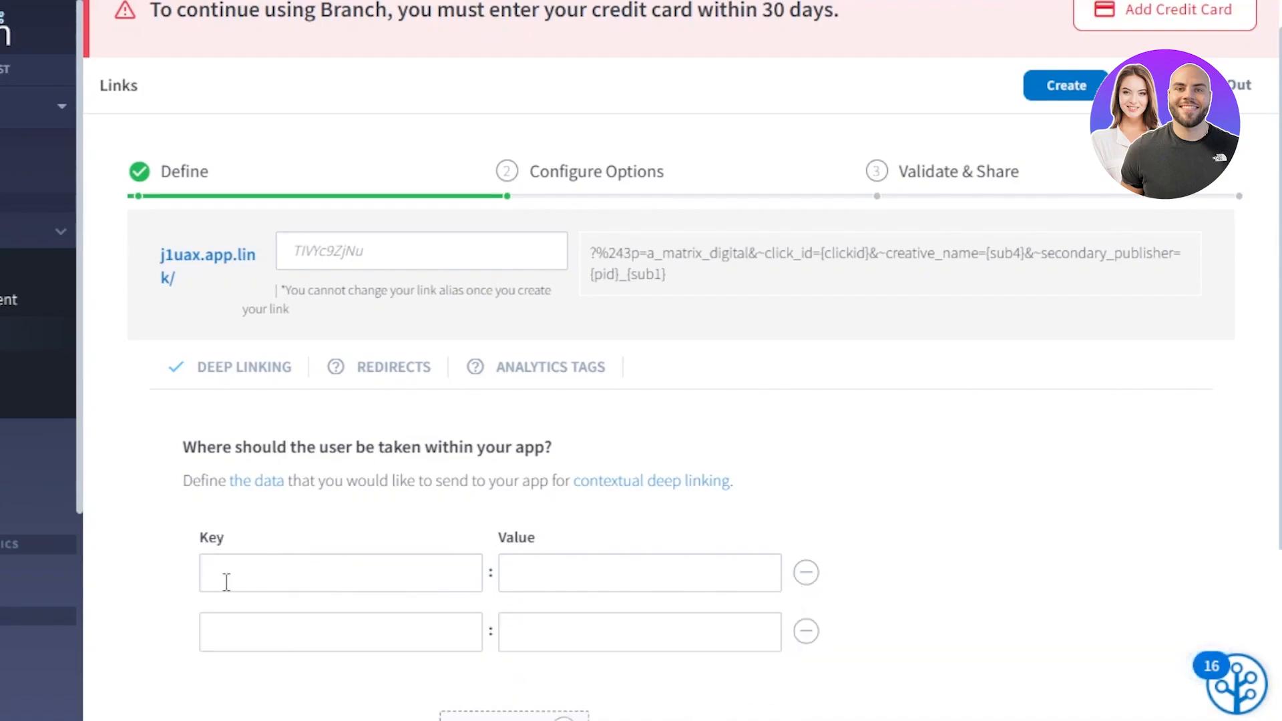
left_click(807, 631)
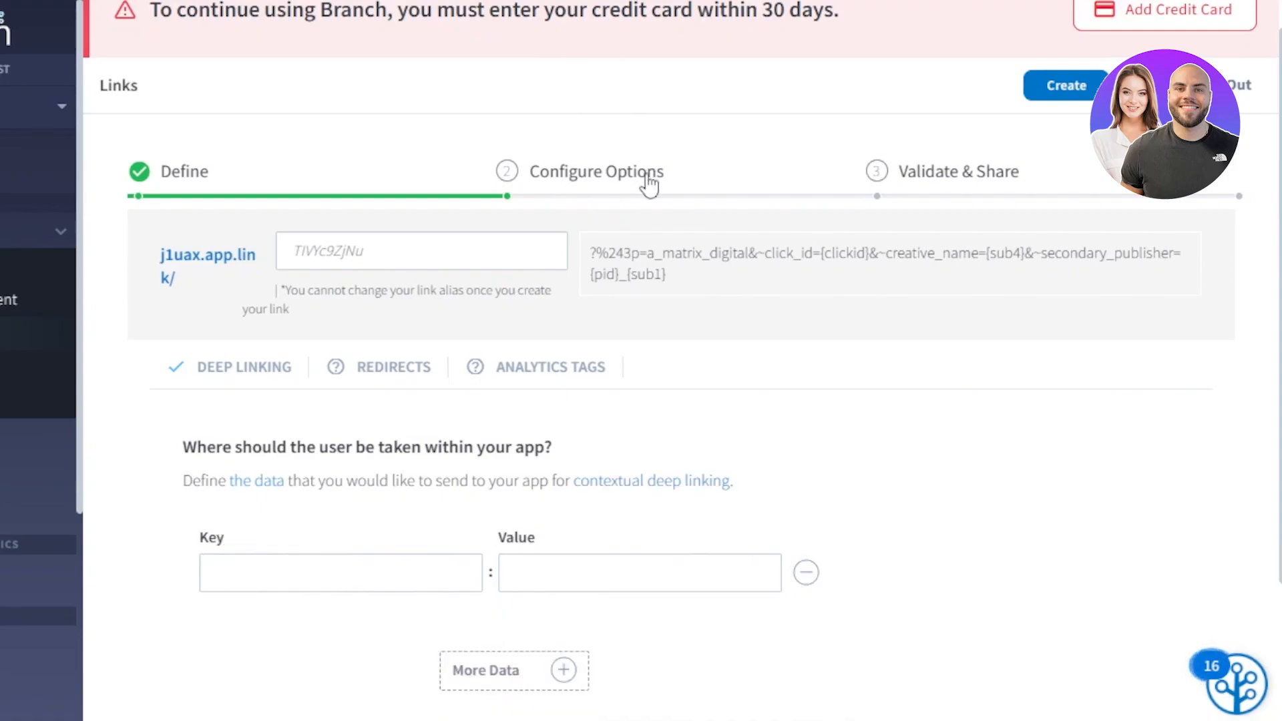
Step: Advance the ad link to Validate & Share and copy the click tracking ad link
left_click(928, 179)
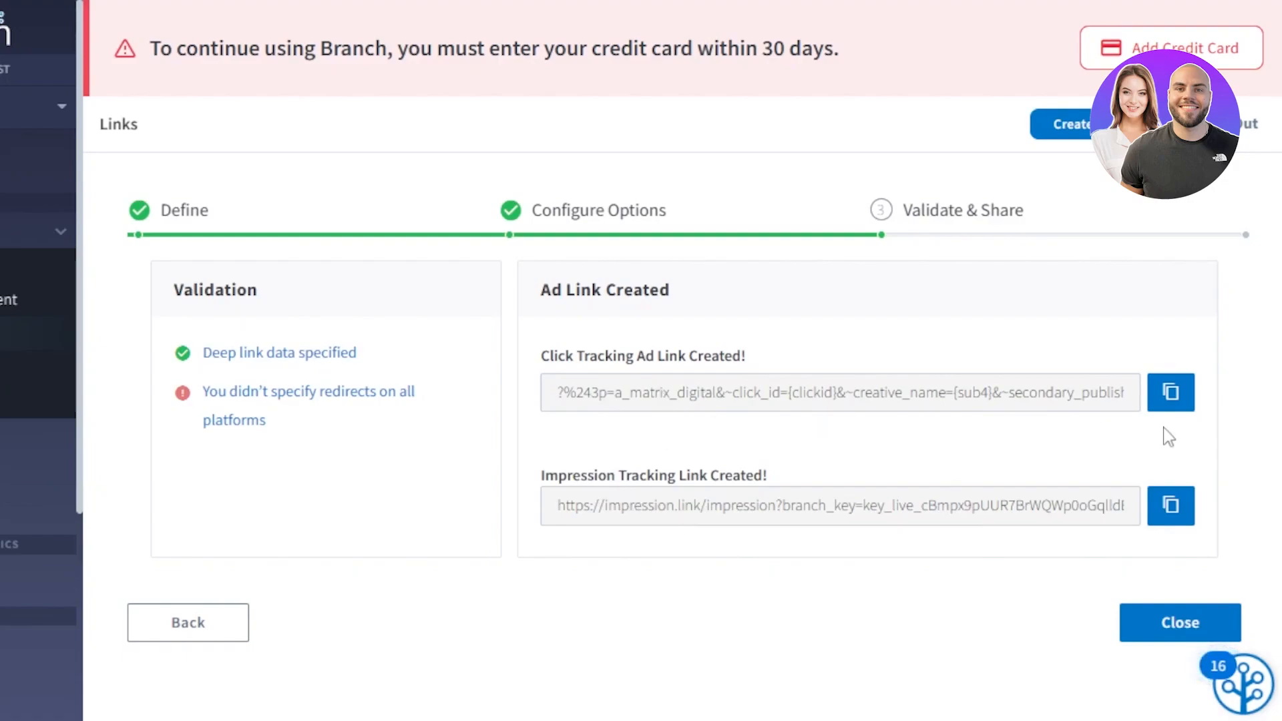
left_click(1171, 408)
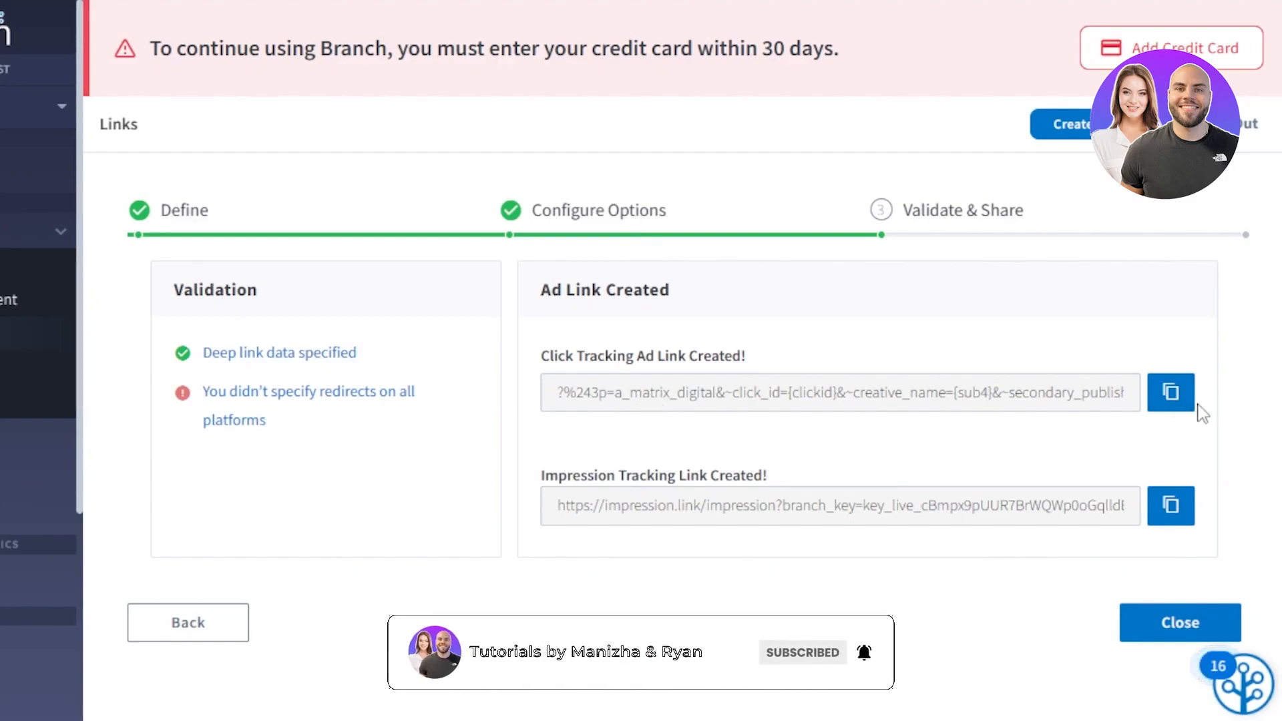
Step: Copy the click tracking ad link to the clipboard and open the ads Analytics overview
left_click(1173, 396)
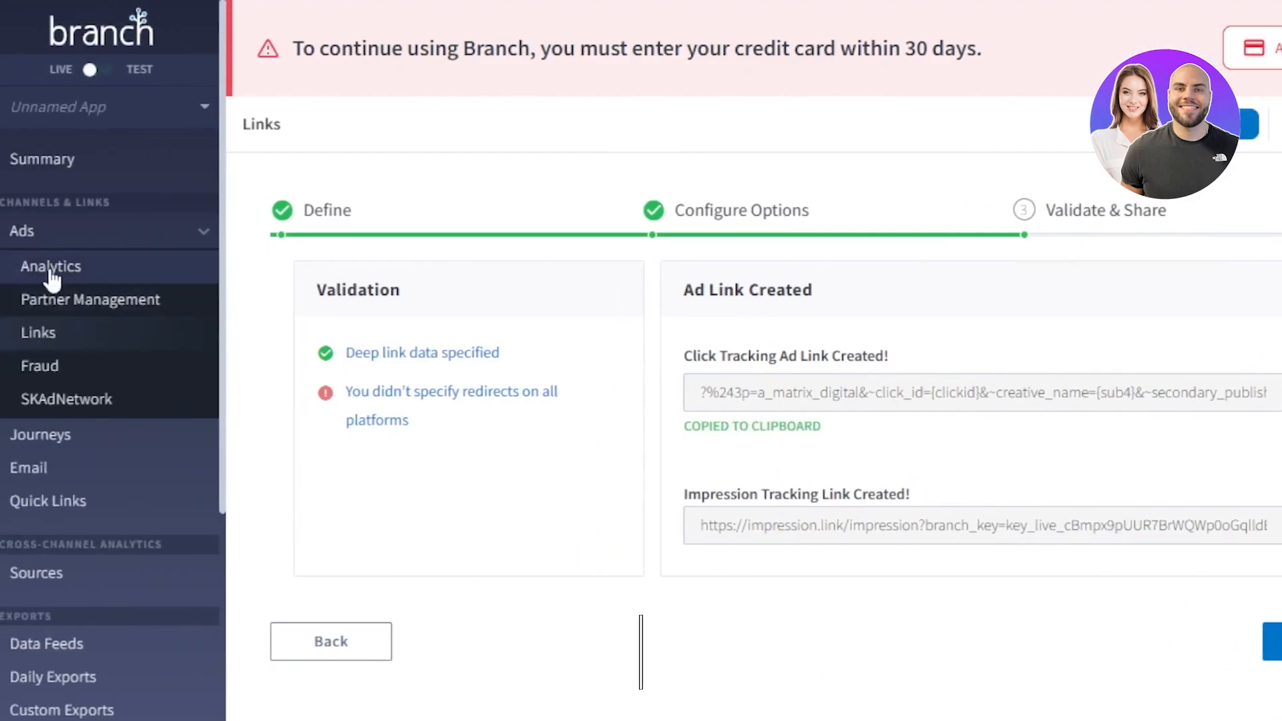
left_click(52, 276)
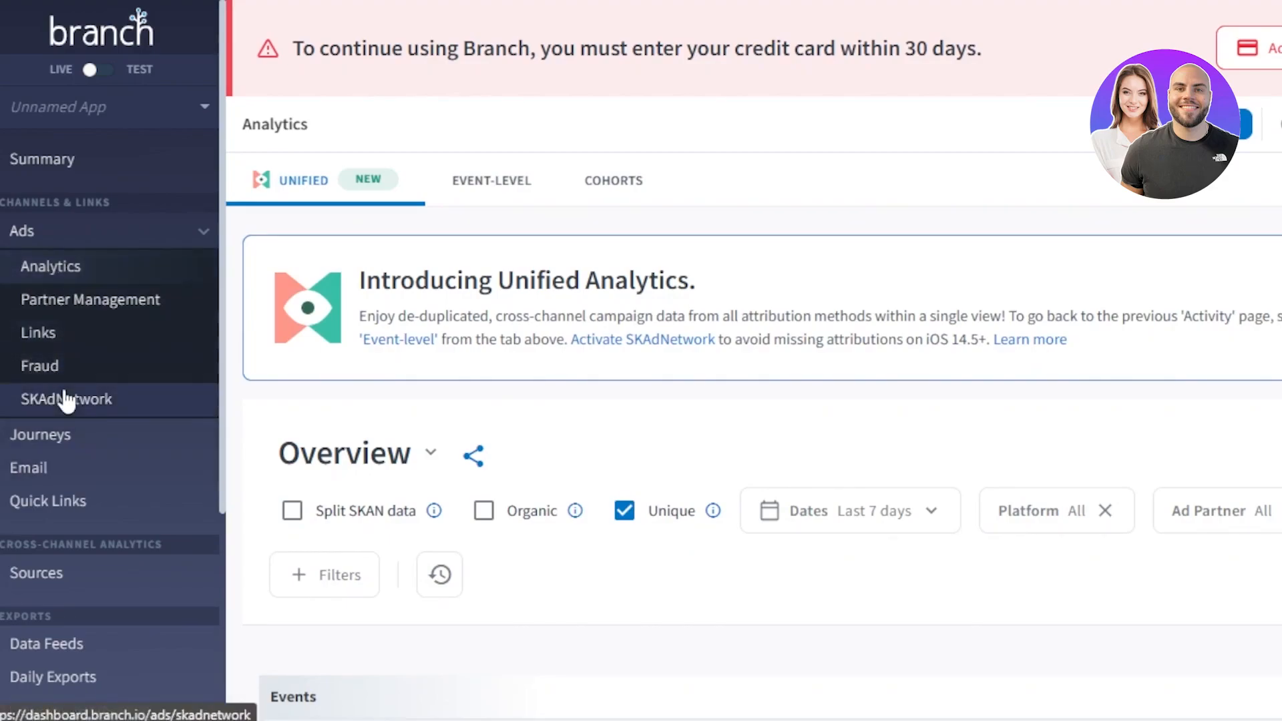
Step: From the ad partner management page, start a new Journey and dismiss the Journeys sign-up offer
left_click(118, 306)
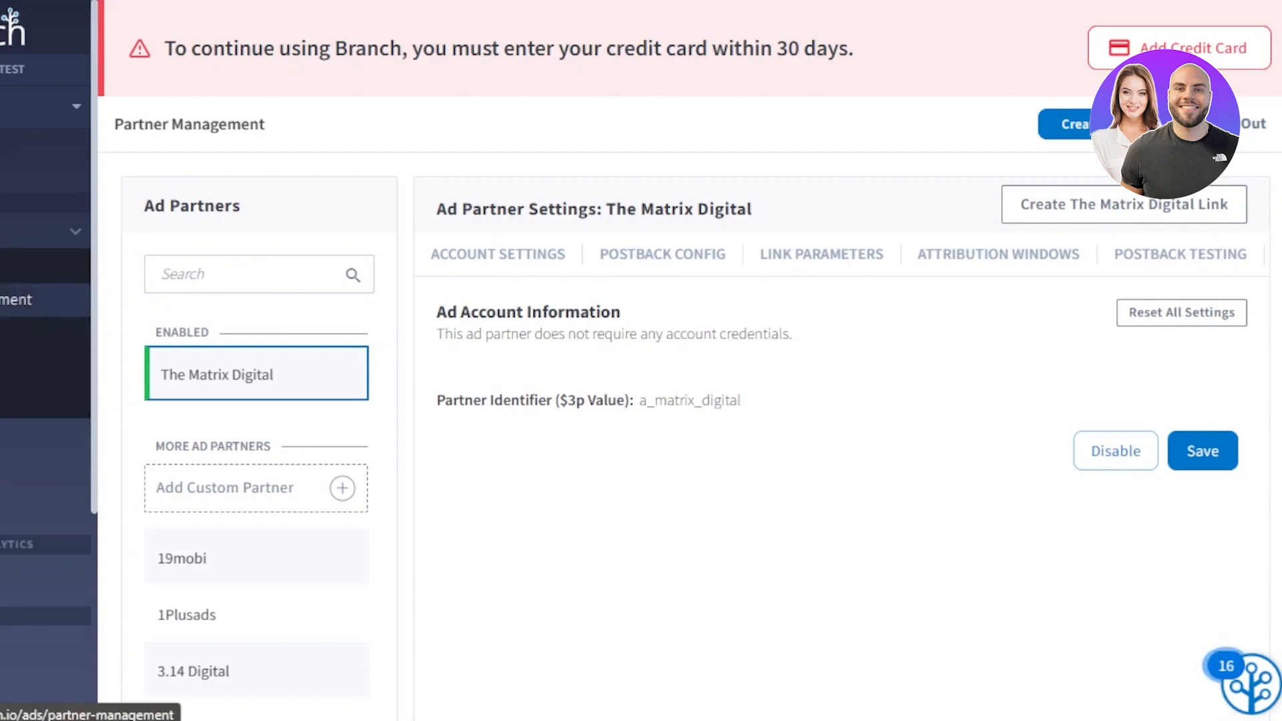
left_click(1076, 136)
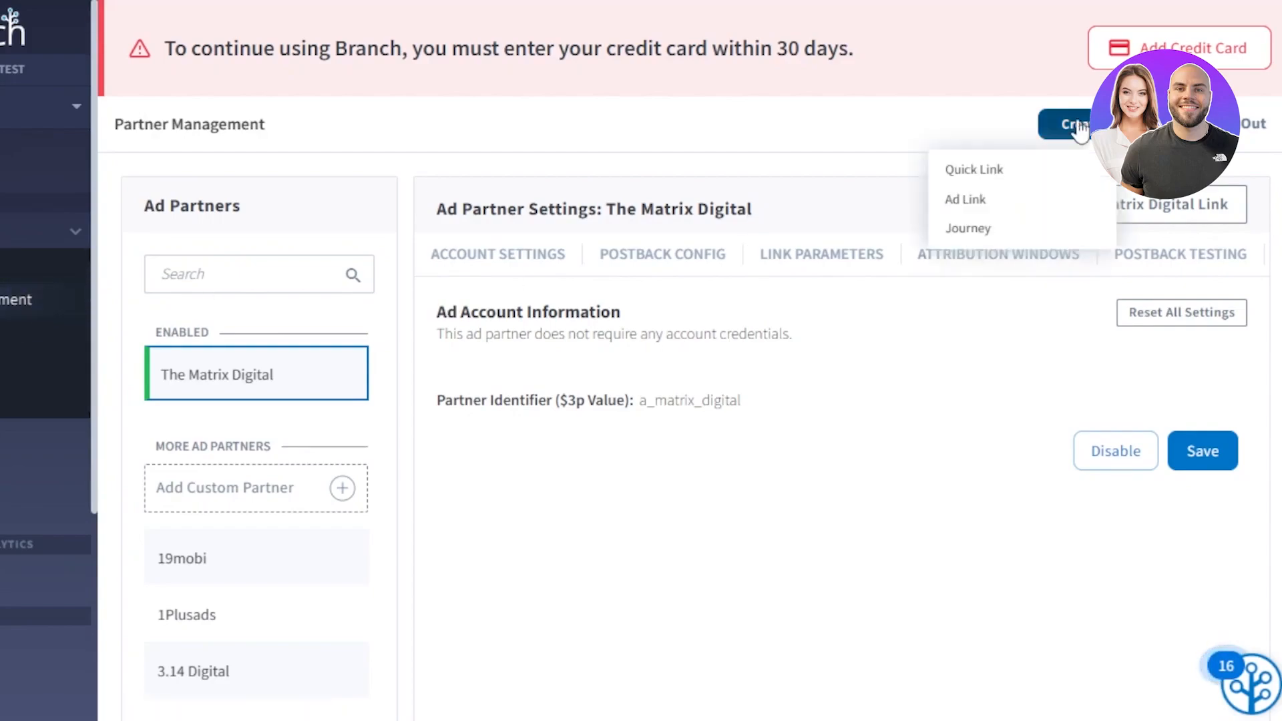
left_click(972, 229)
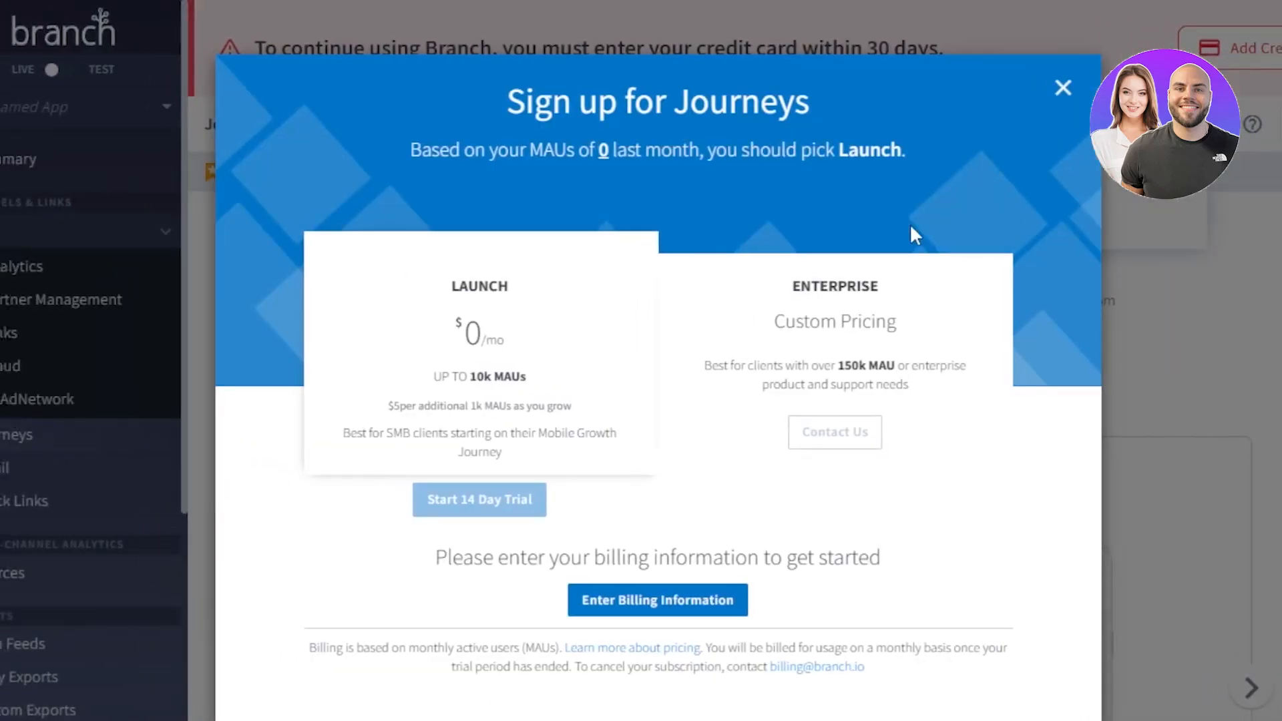
left_click(1061, 92)
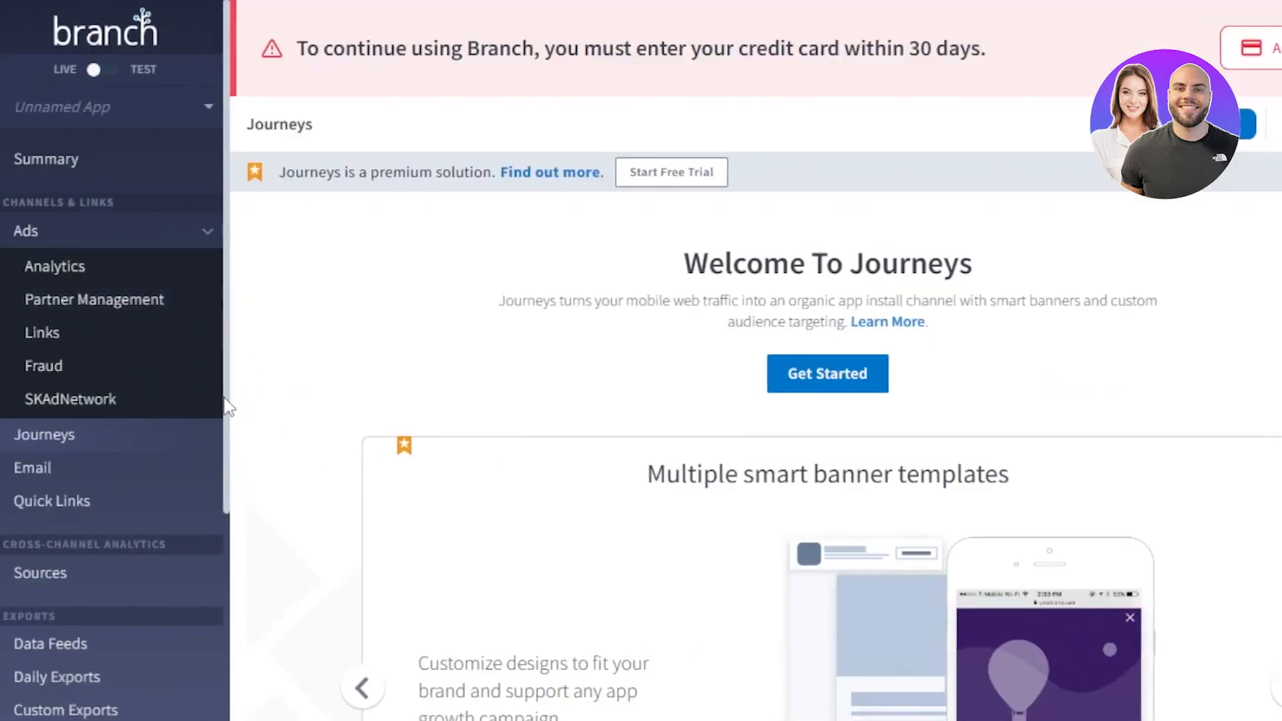
Step: Open the Email page and examine the list of supported email service providers
left_click_drag(227, 406, 226, 559)
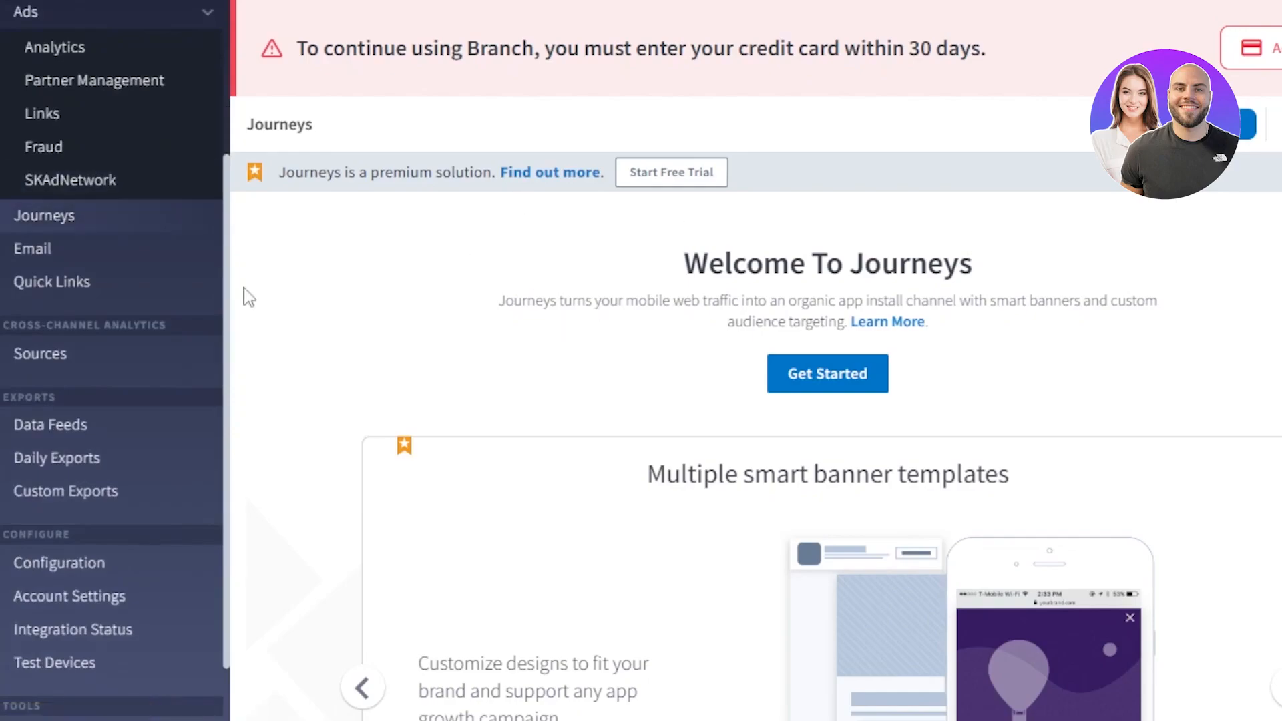
left_click(99, 257)
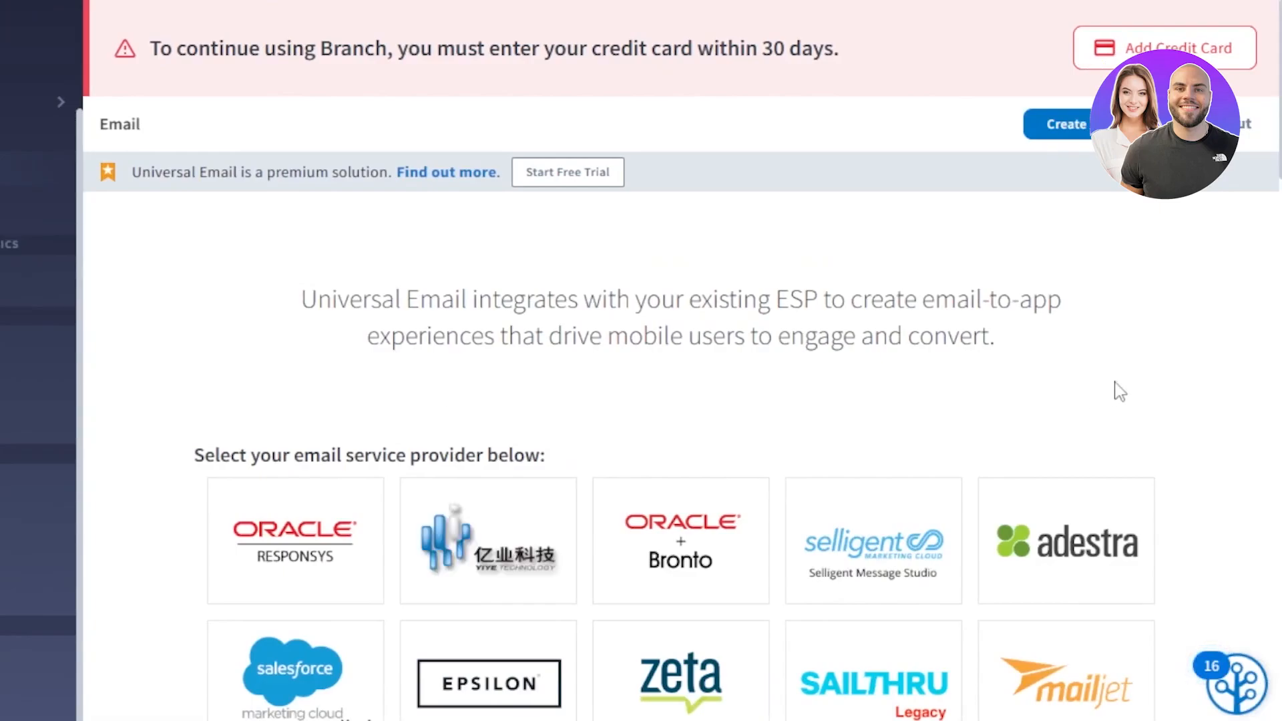
left_click(1063, 130)
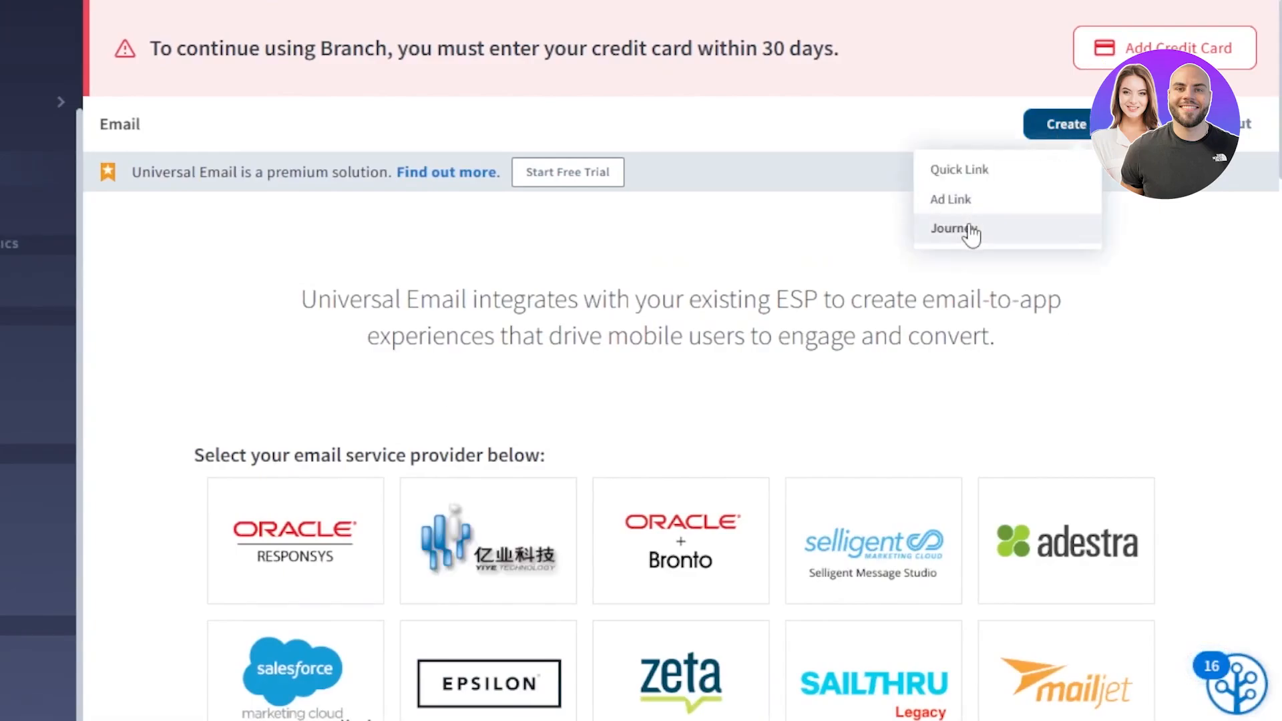
left_click(1075, 338)
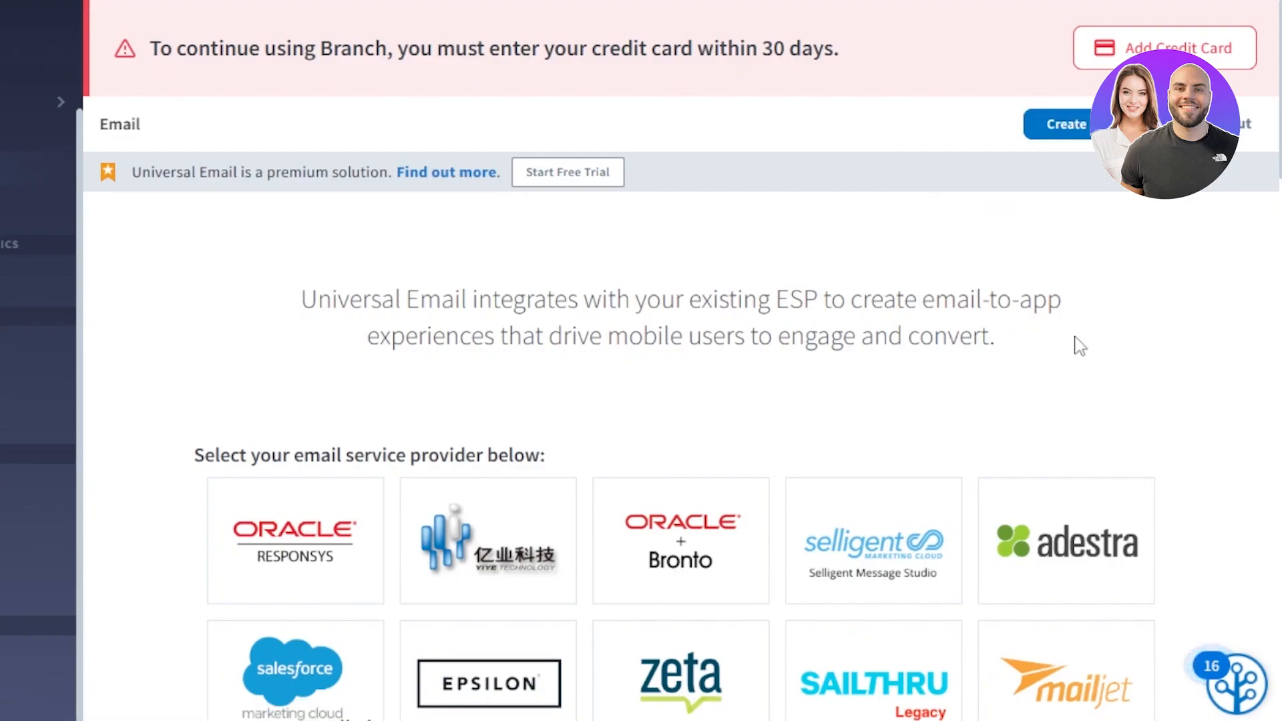
scroll(1080, 346, "down", 15)
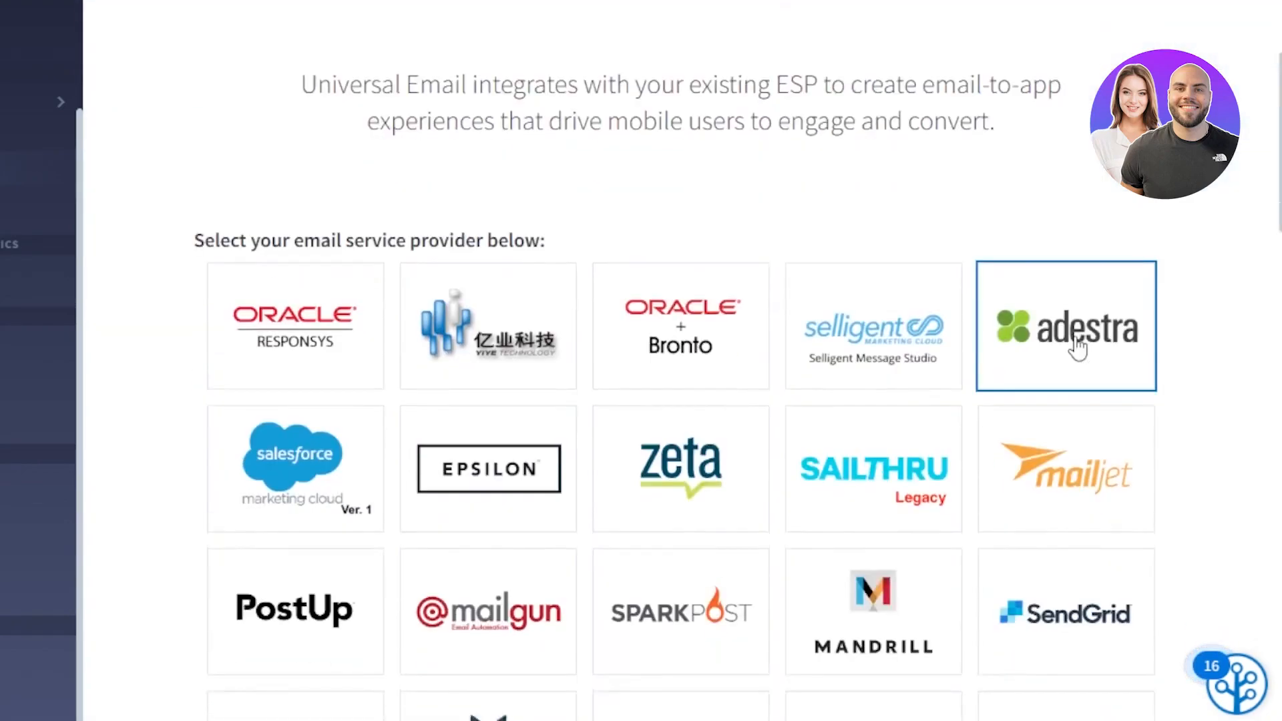
scroll(1080, 346, "down", 15)
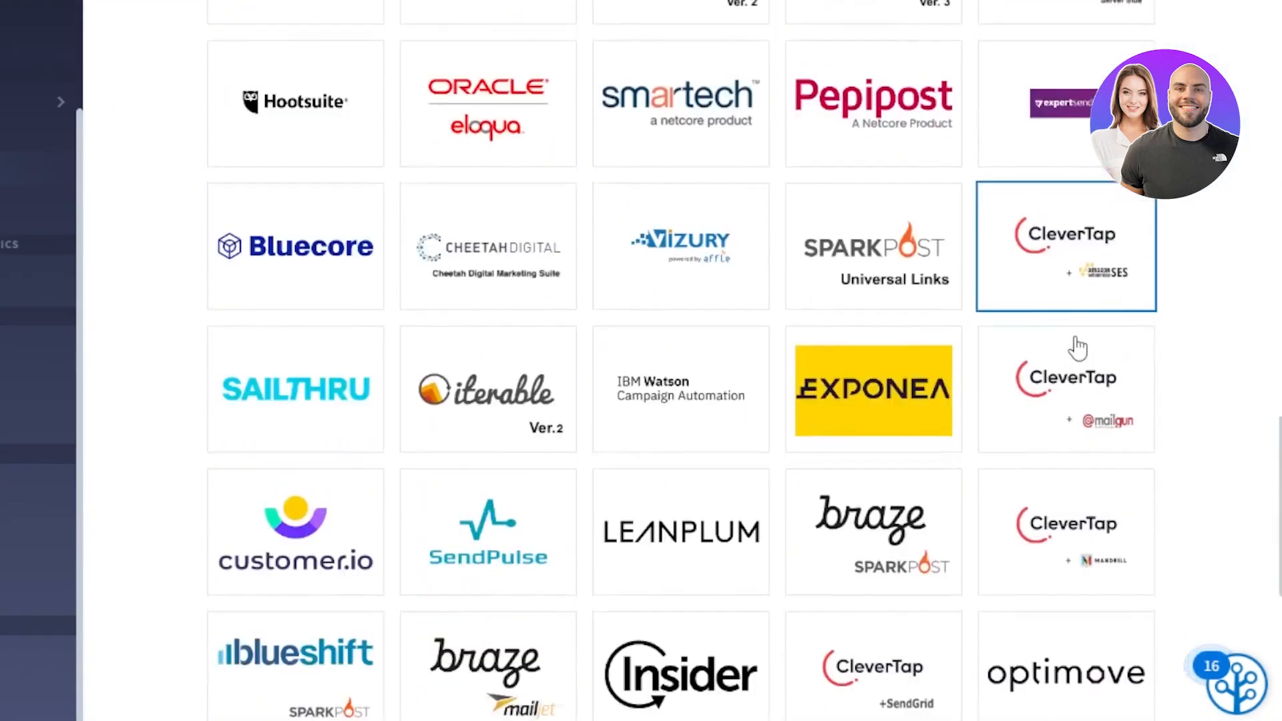
scroll(1080, 346, "up", 20)
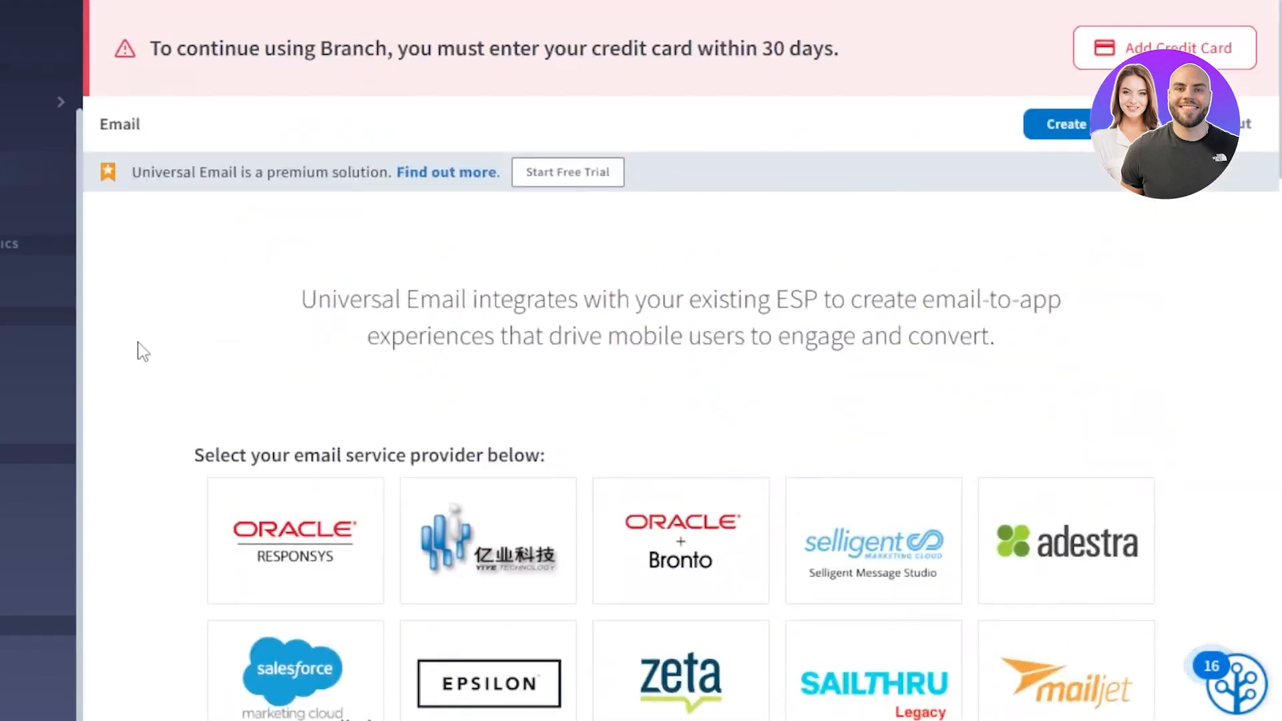
Step: Examine the metric columns and filters of the Sources analytics, and open the Data Feeds manager
left_click(67, 273)
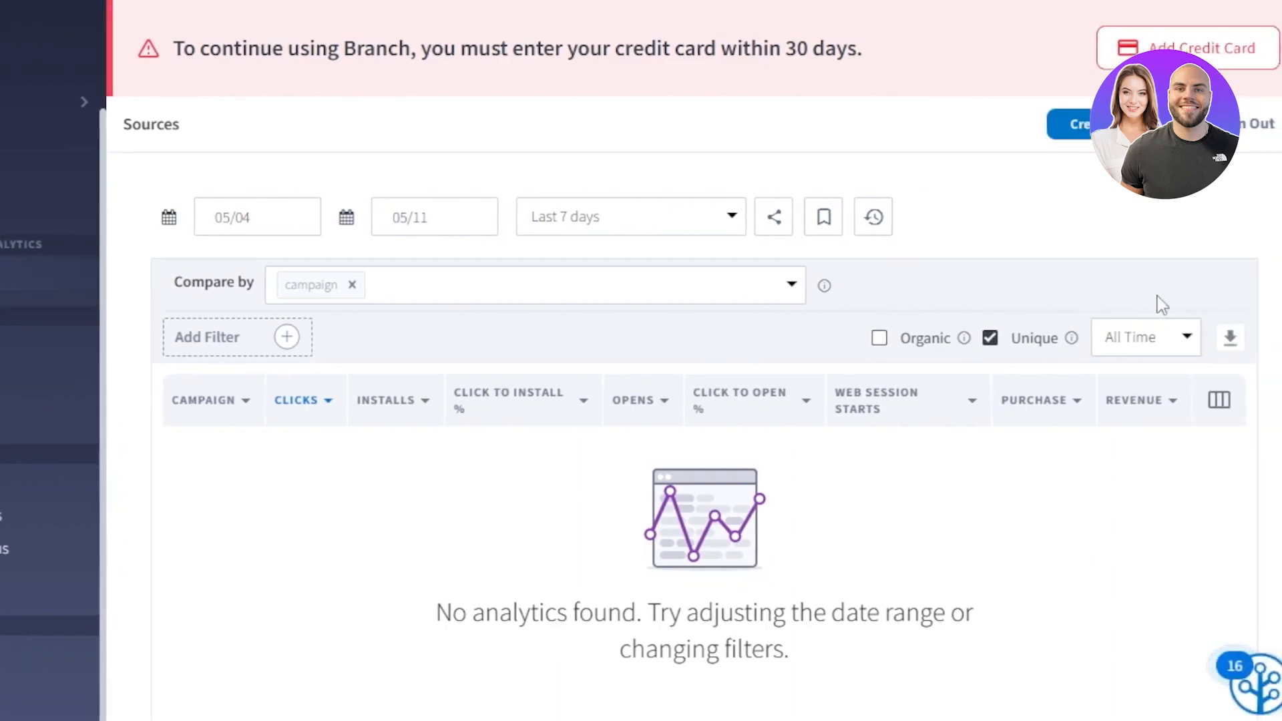
scroll(1243, 187, "down", 1)
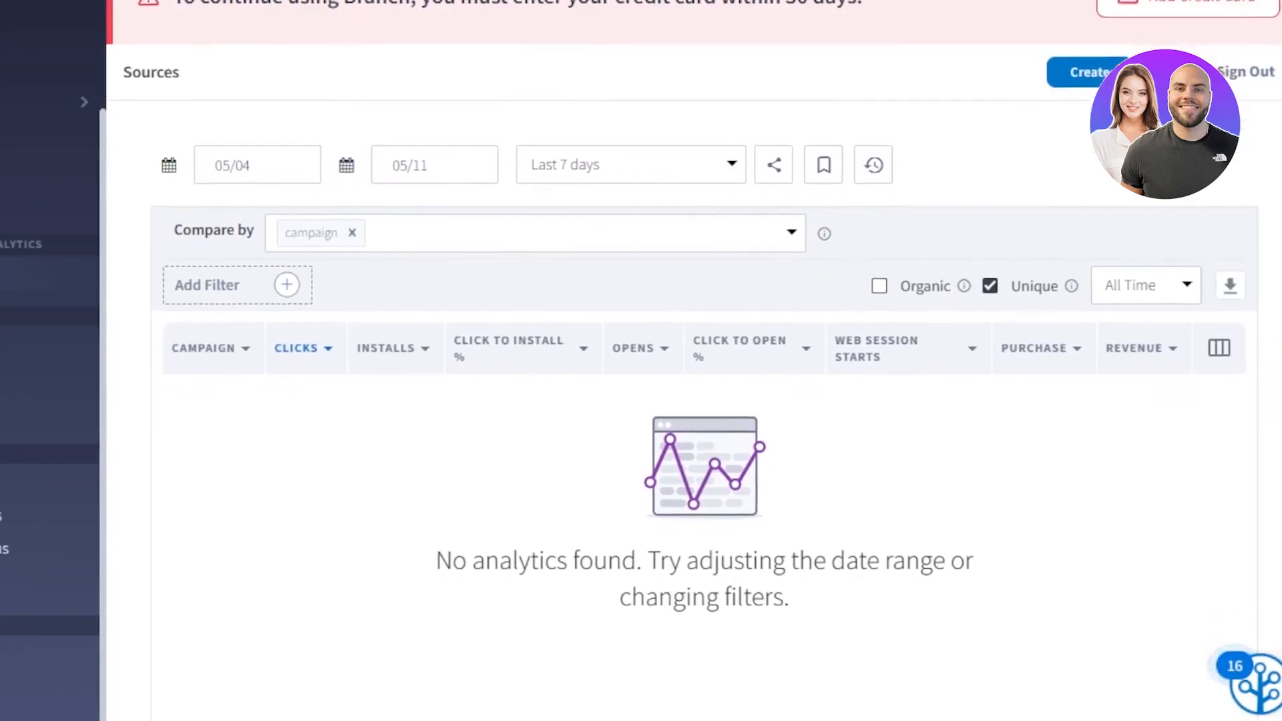
scroll(1242, 187, "down", 1)
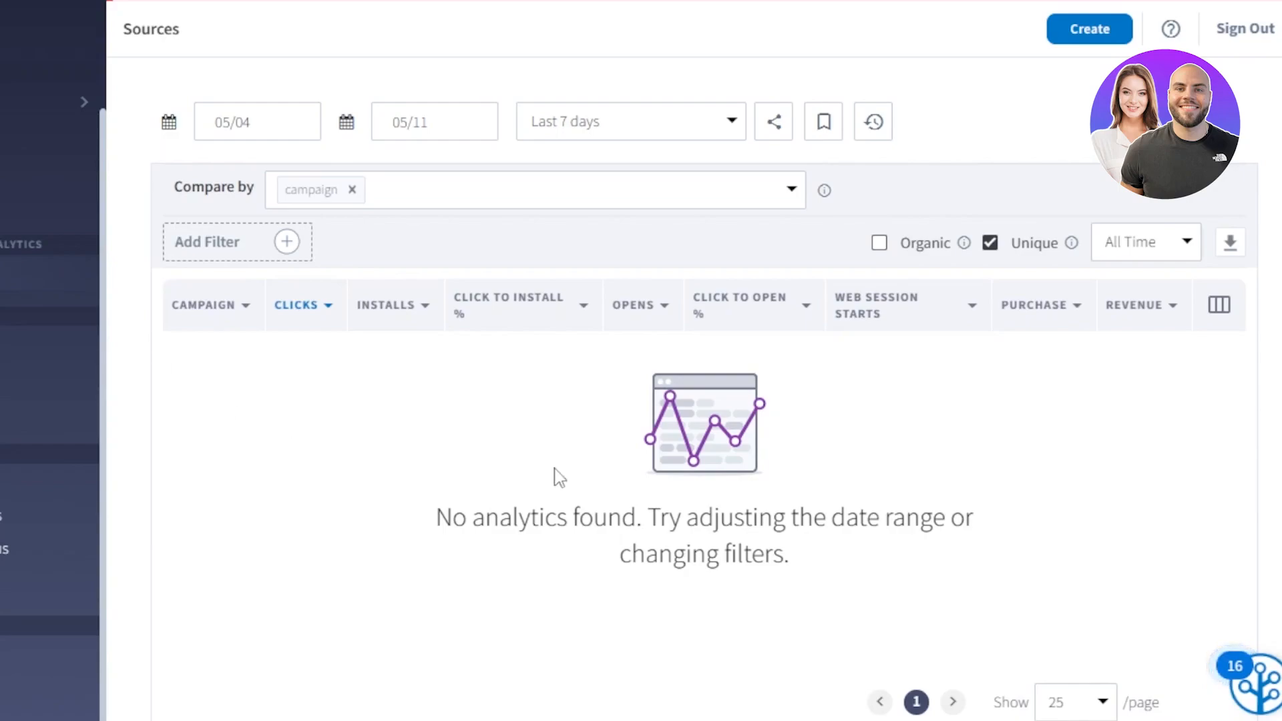
mouse_move(374, 309)
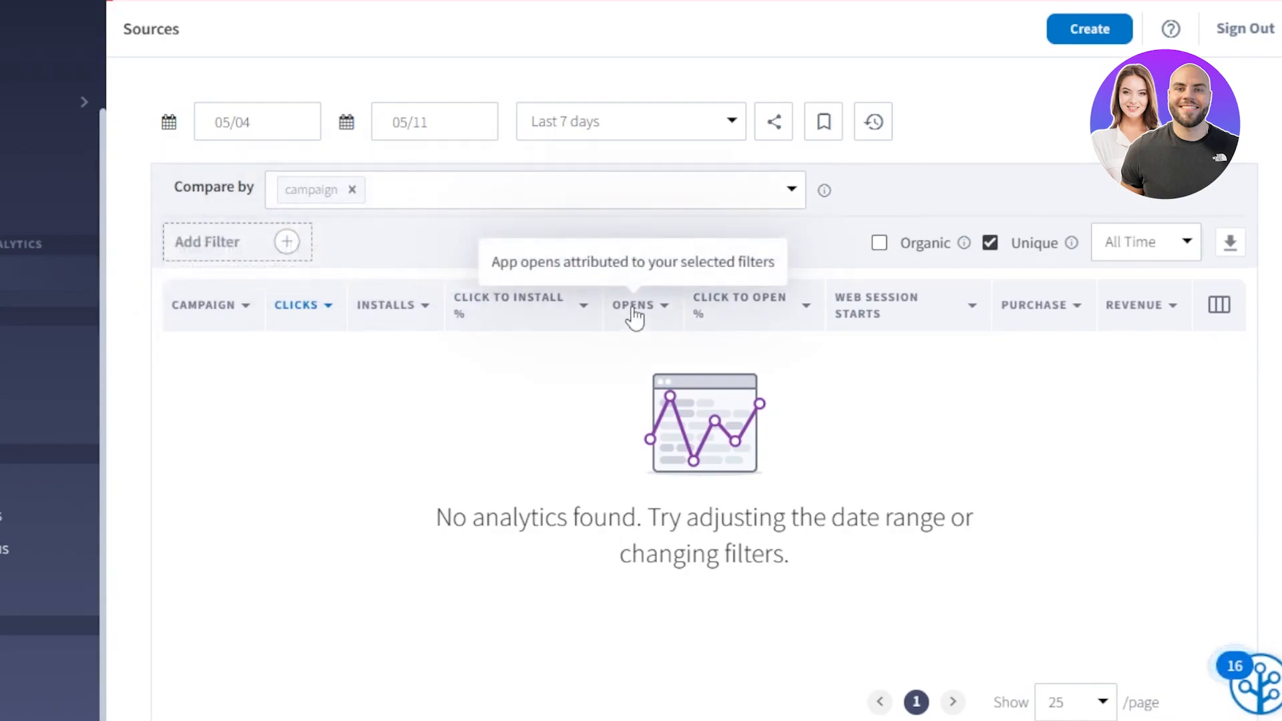
mouse_move(956, 244)
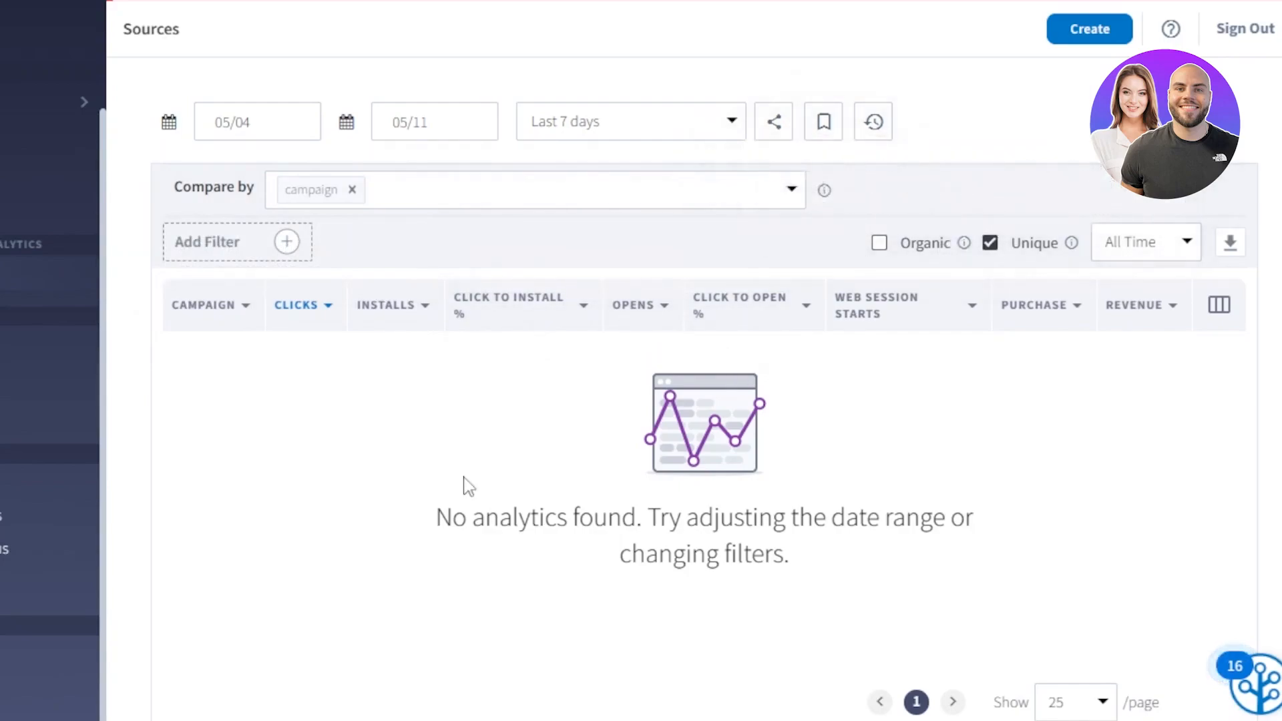
left_click_drag(465, 478, 866, 251)
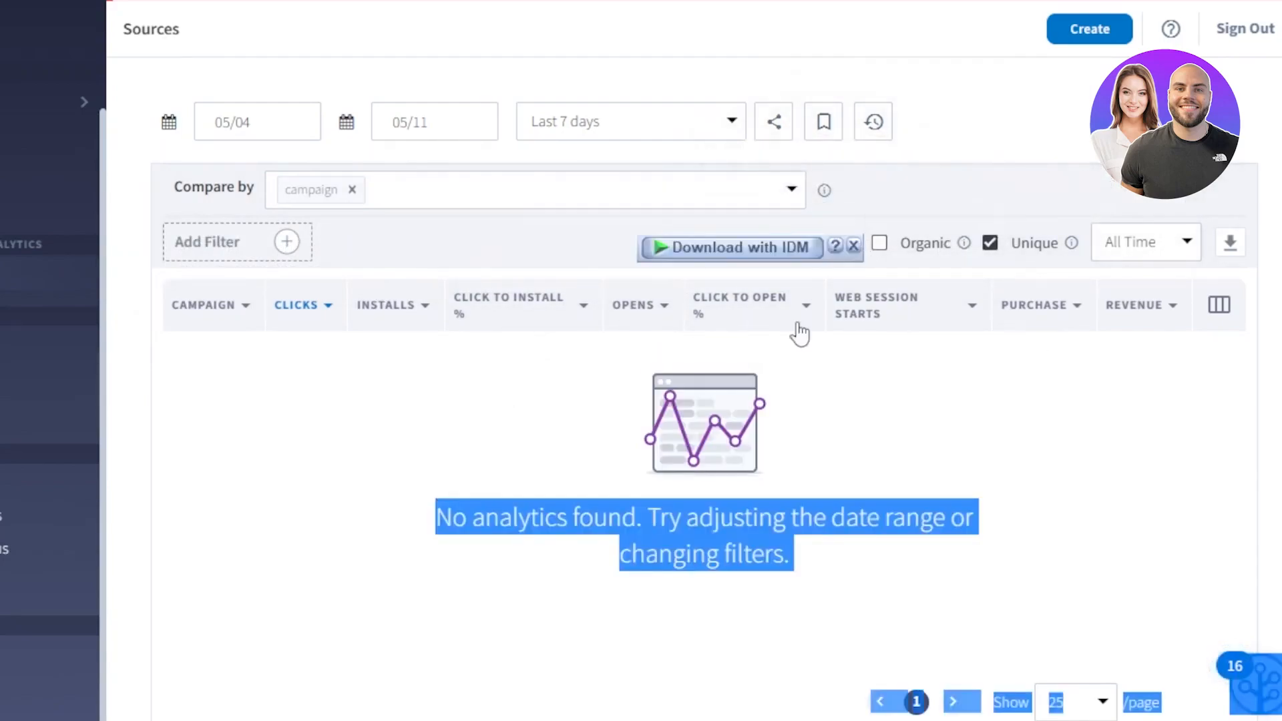
left_click(658, 74)
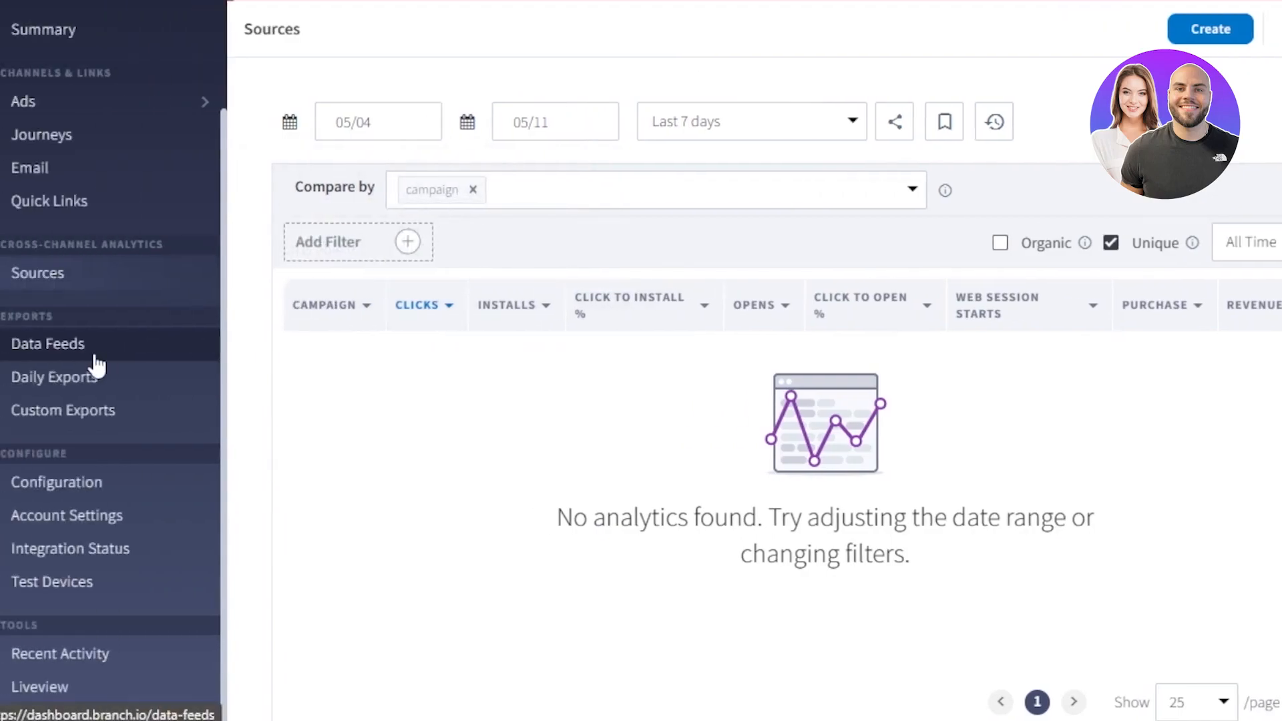
left_click(94, 356)
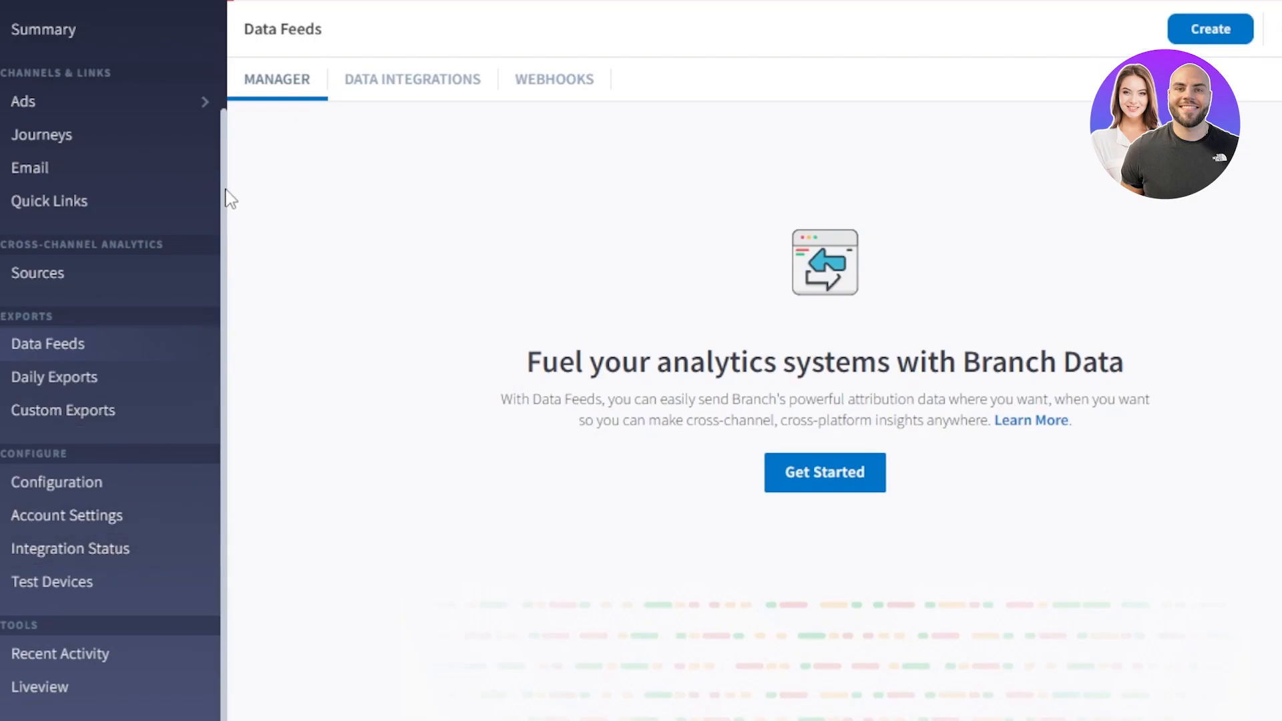
Step: Start a new quick link titled "test" and continue to its analytics tags
left_click_drag(225, 190, 220, 145)
mouse_move(222, 70)
left_mouse_down()
mouse_move(233, 254)
mouse_move(205, 127)
mouse_move(215, 93)
left_mouse_up()
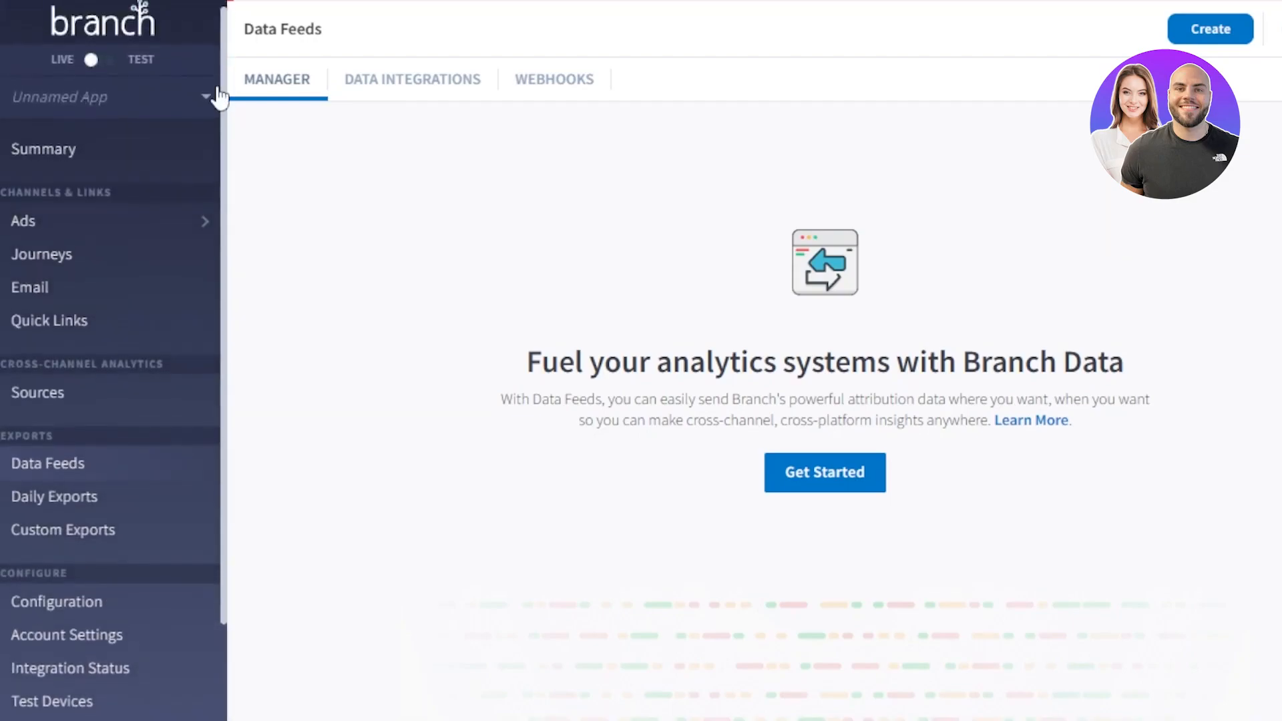
left_click(74, 327)
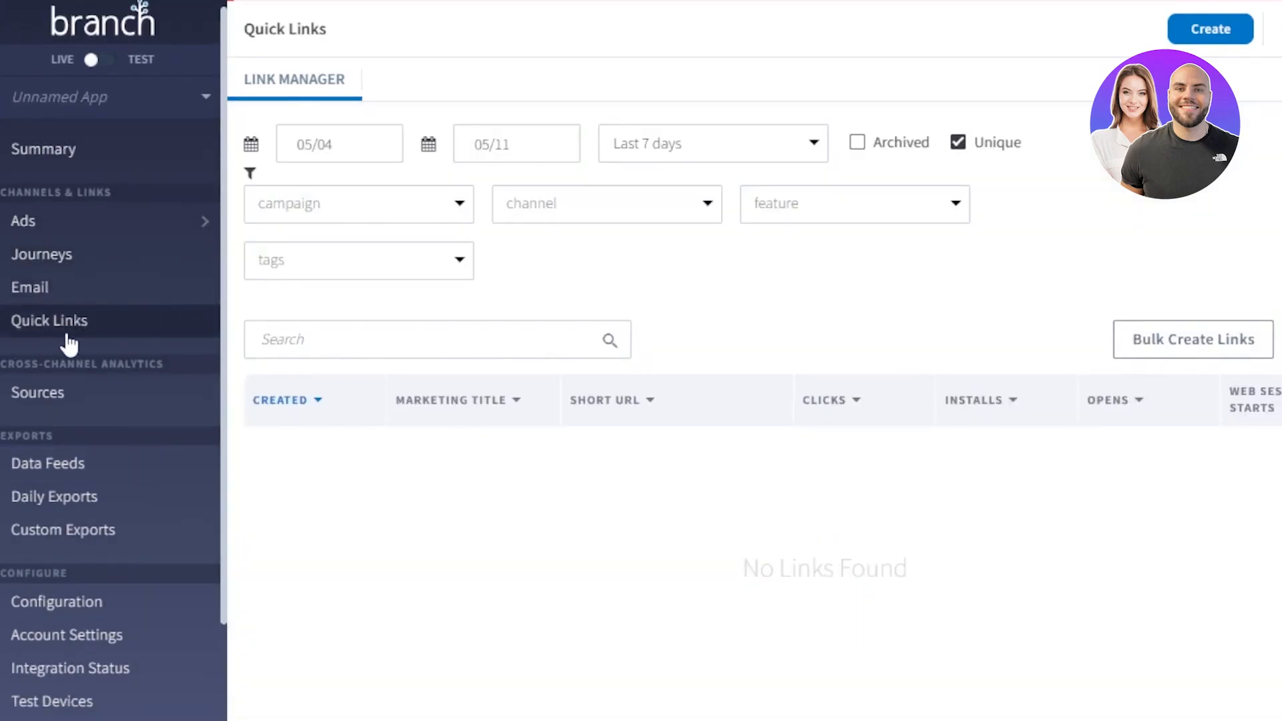
left_click(1179, 30)
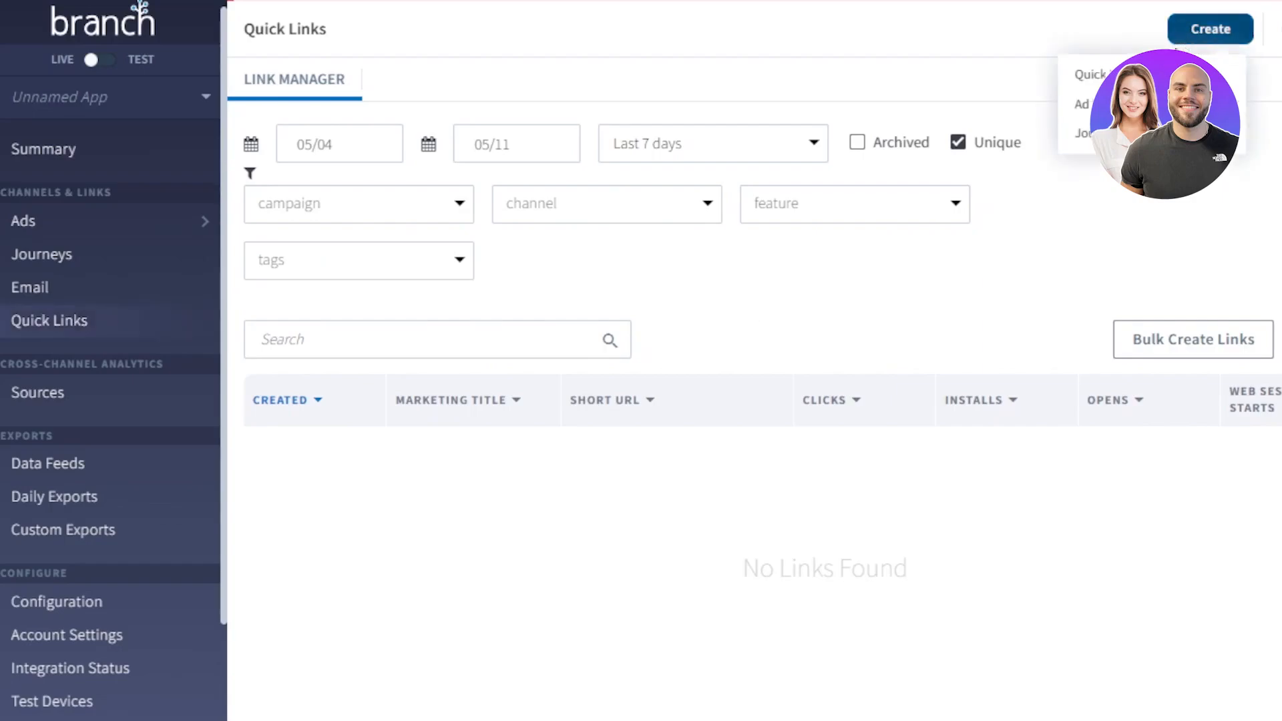
left_click(1091, 74)
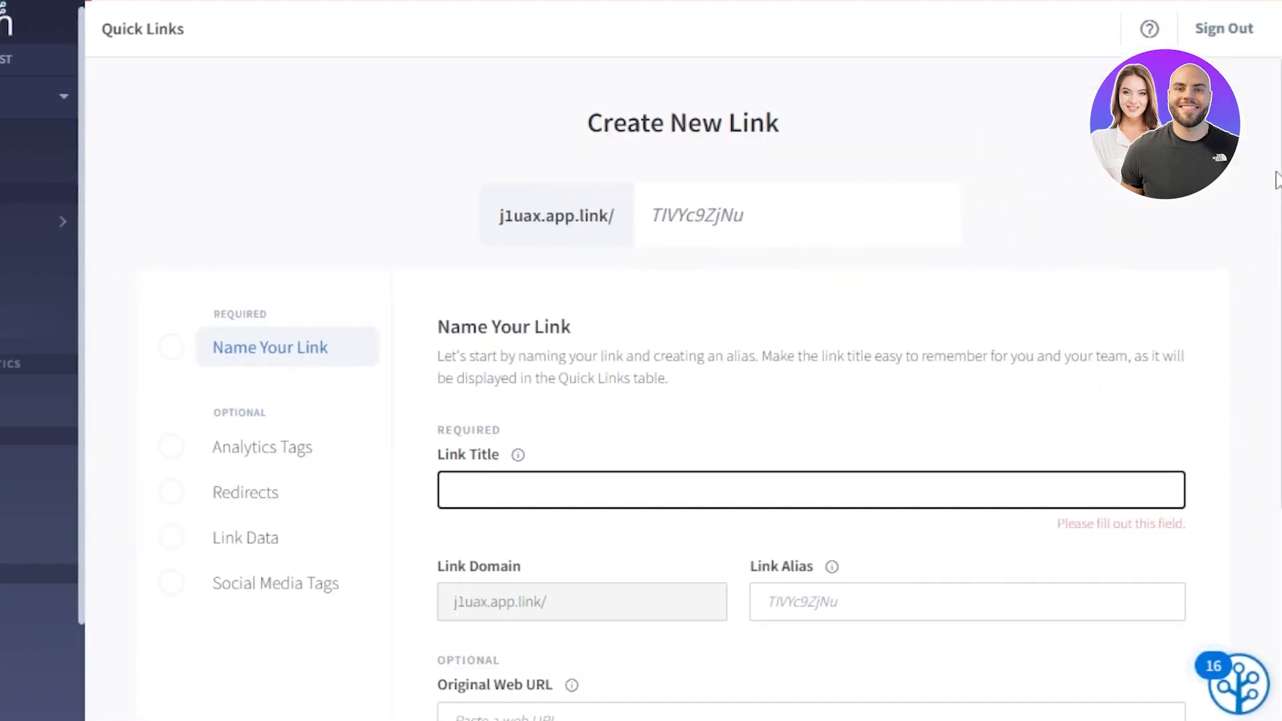
scroll(1277, 180, "down", 5)
scroll(701, 361, "up", 3)
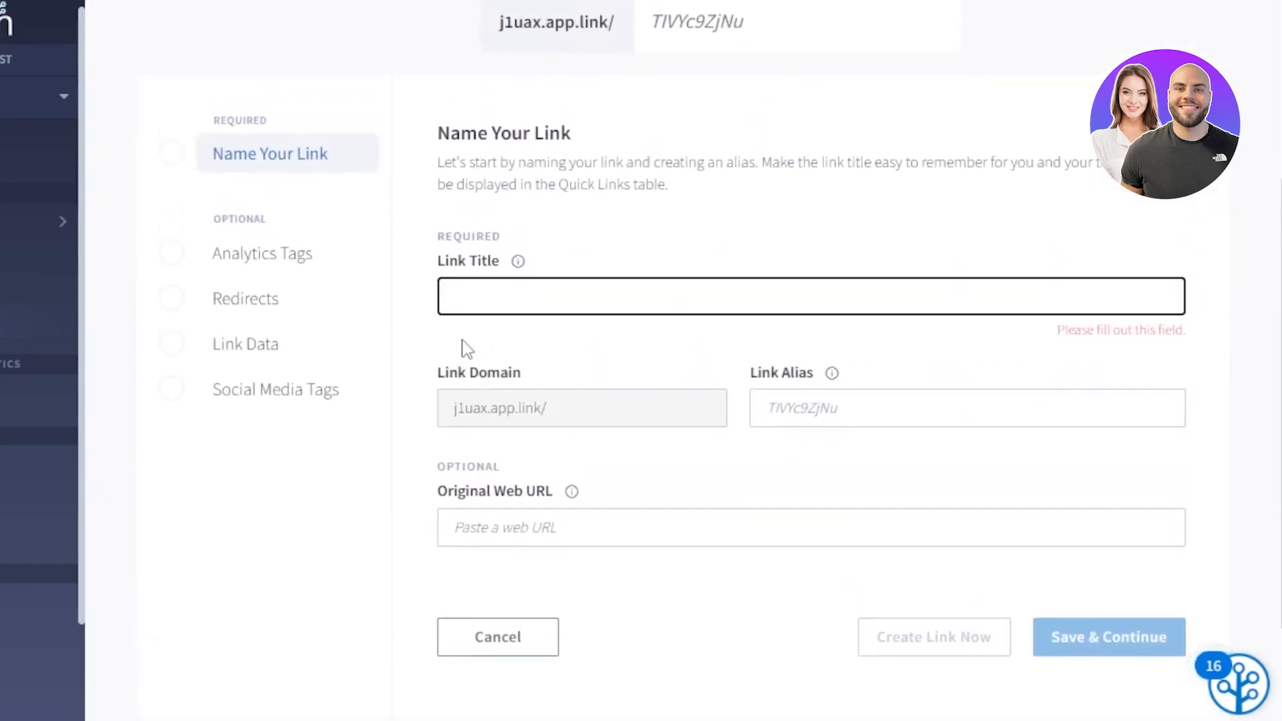
type("test")
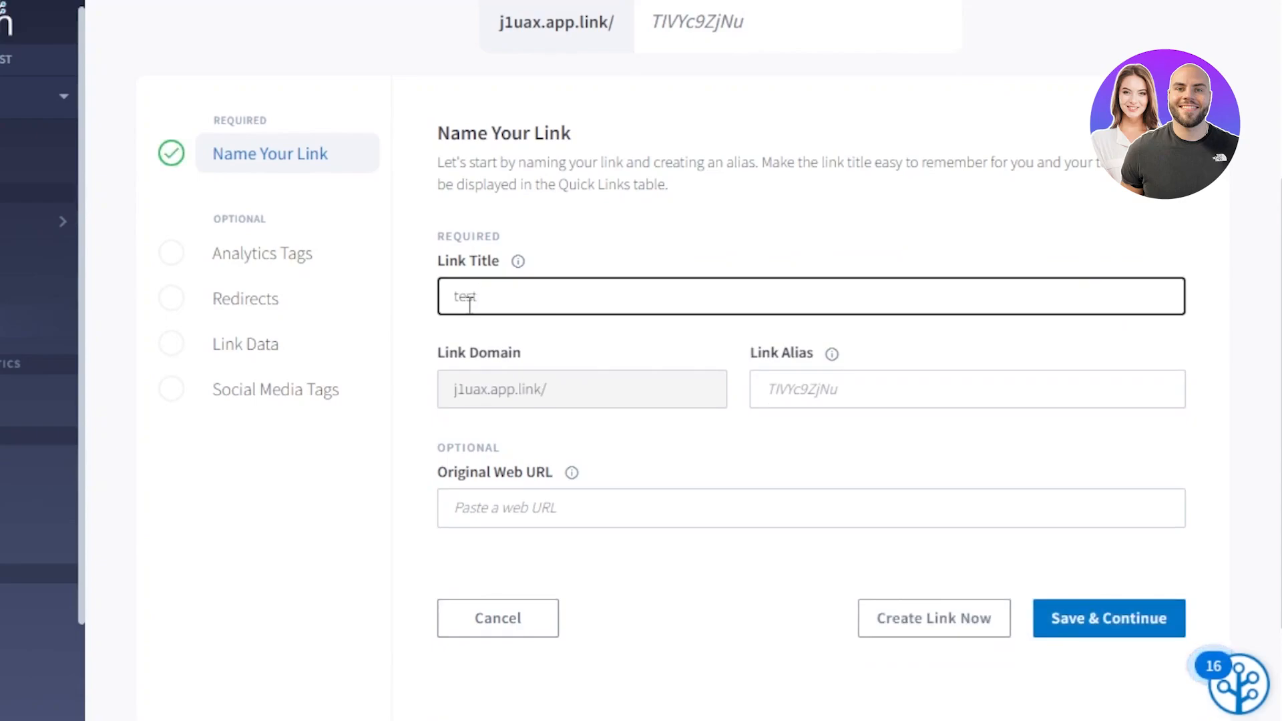
double_click(541, 394)
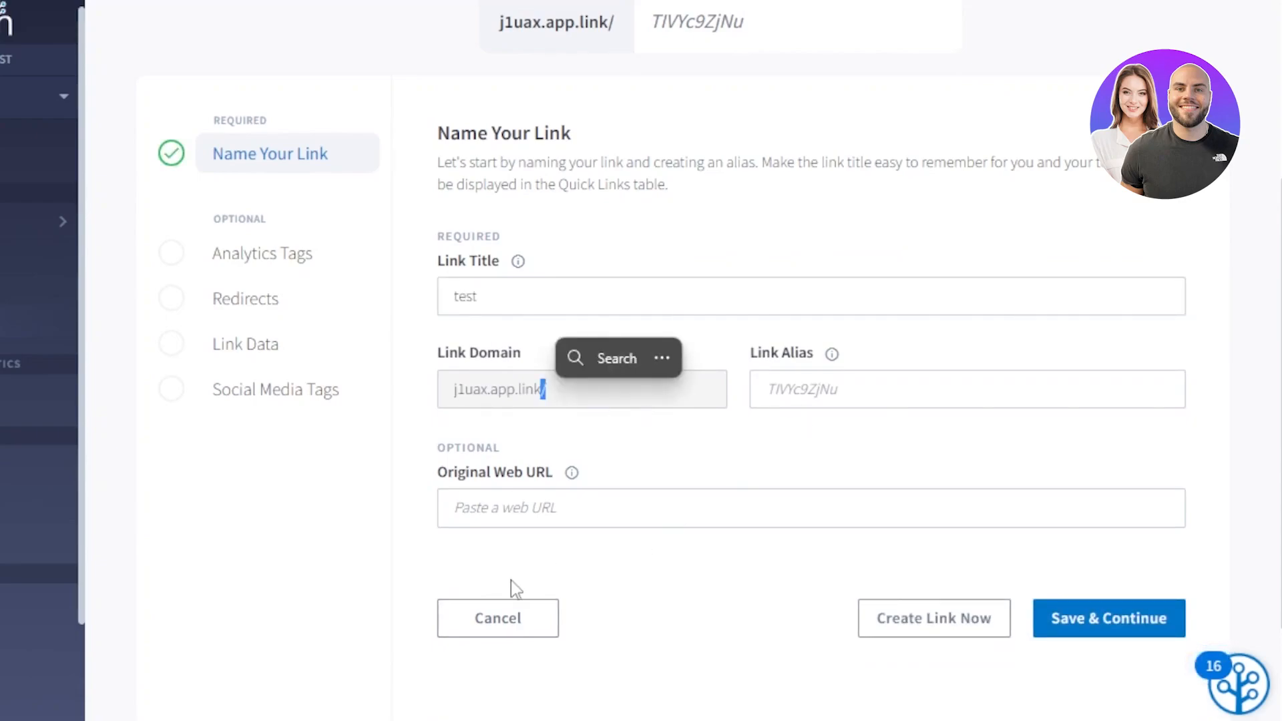
left_click(1083, 620)
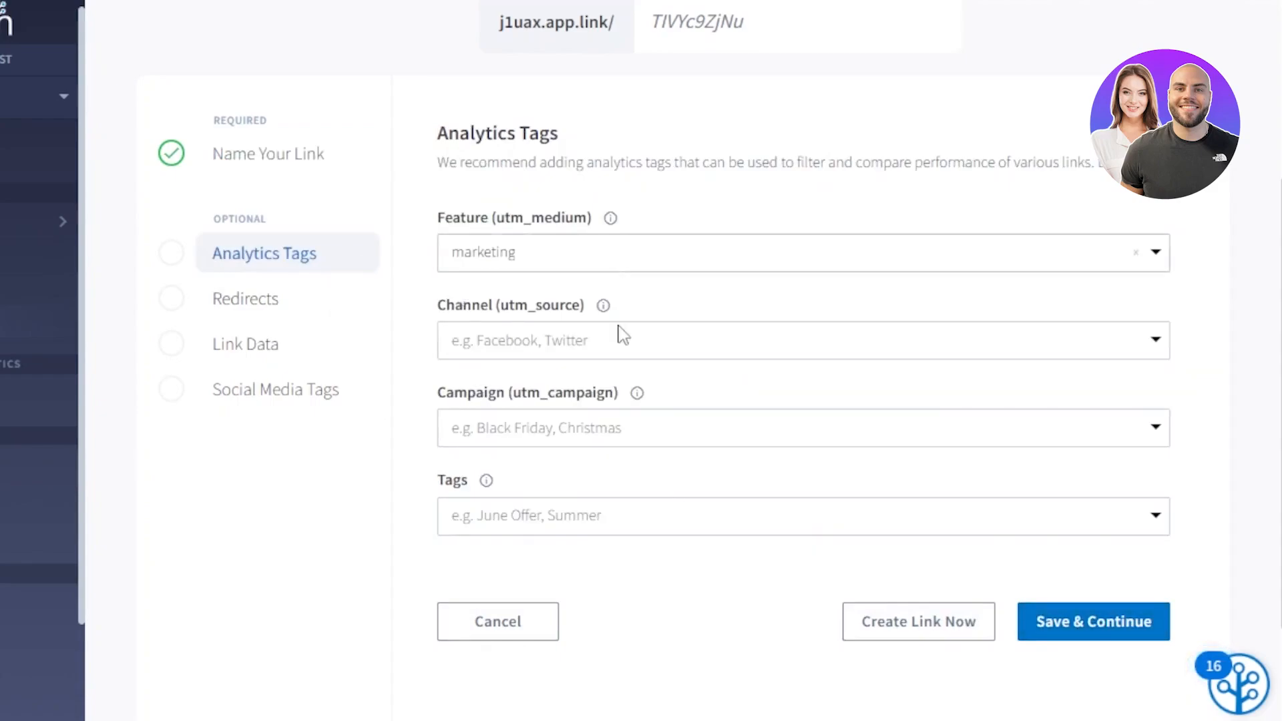
Step: Keep the quick link's default analytics tags, redirects and empty link data, and advance to Social Media Tags
left_click(535, 259)
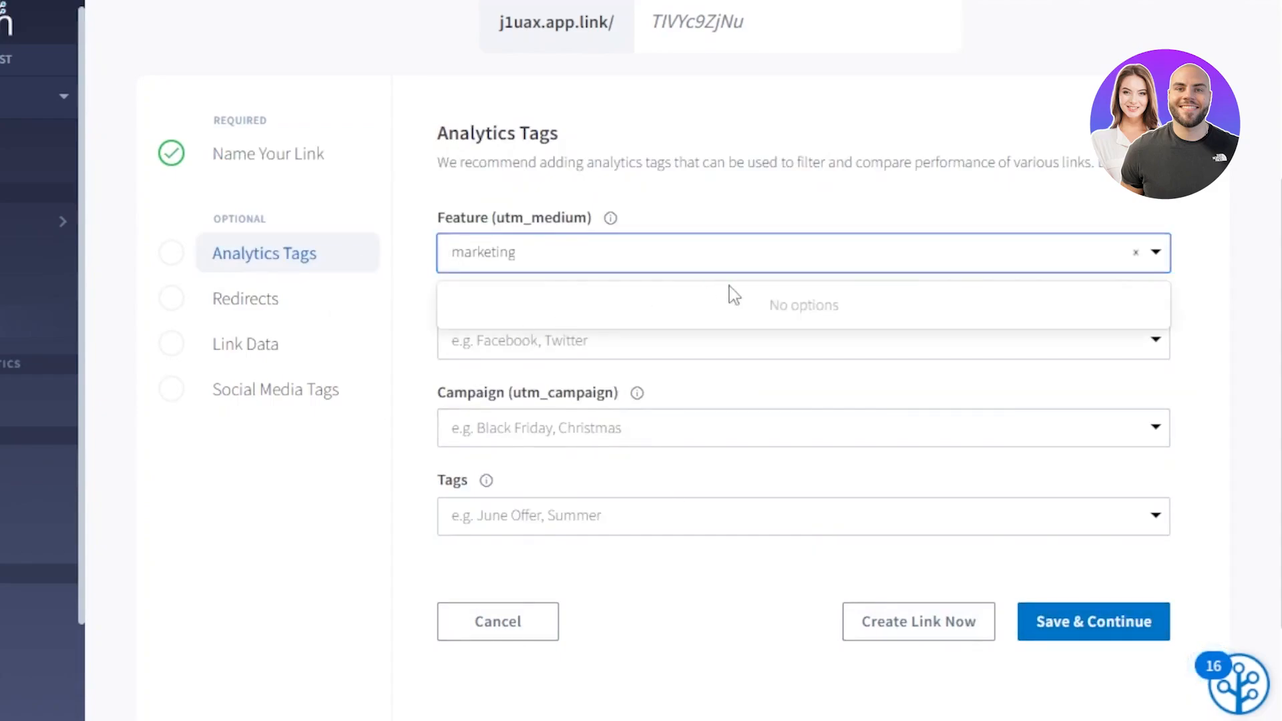
left_click(890, 226)
left_click(1102, 631)
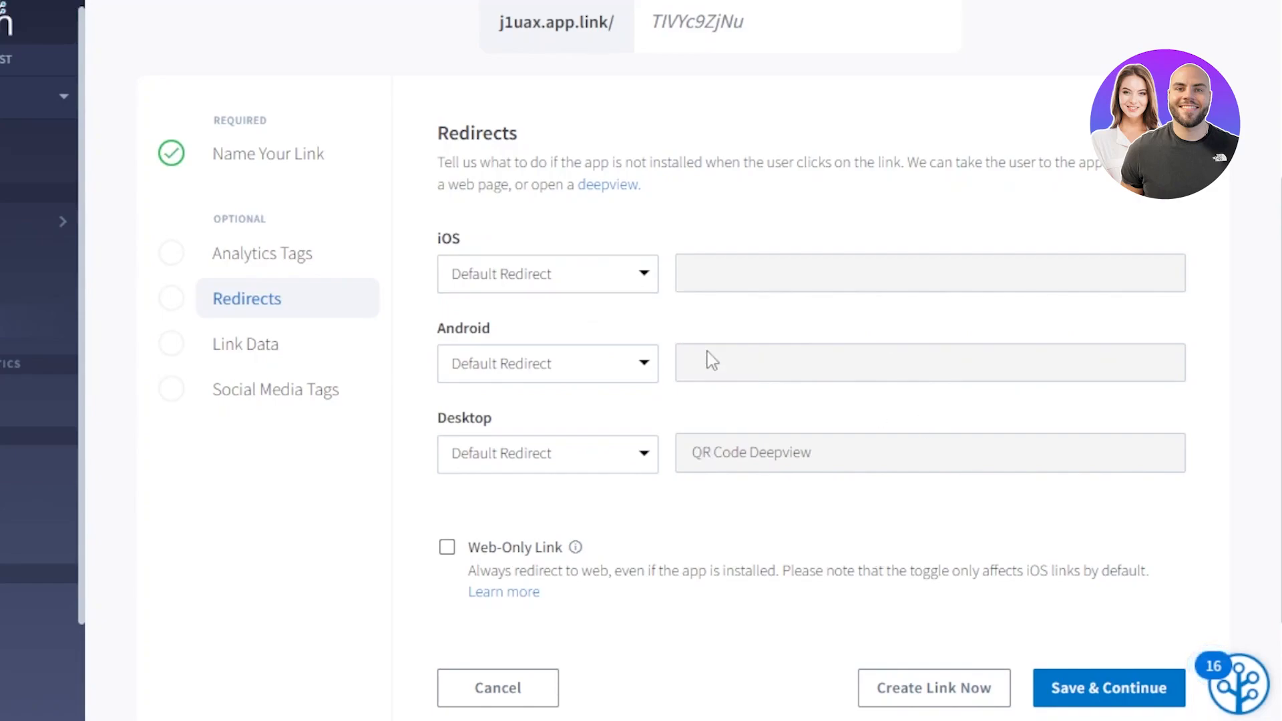
left_click(1088, 695)
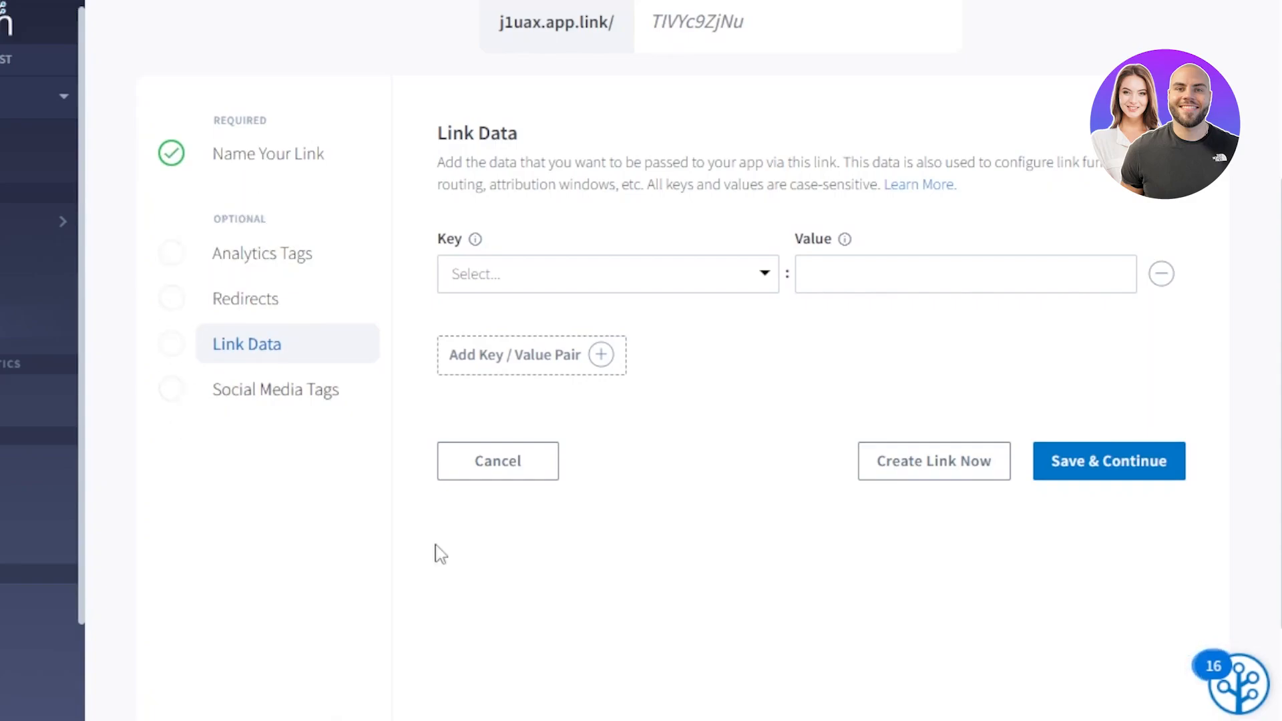
left_click(1105, 468)
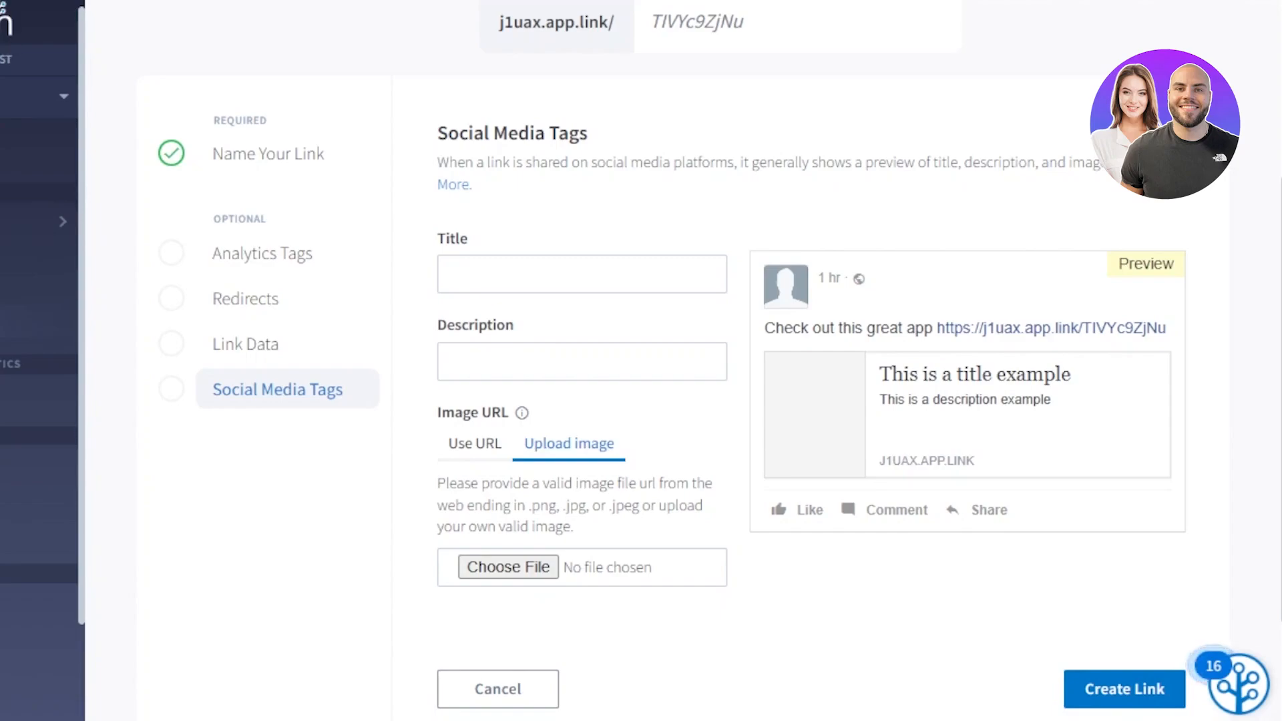
Step: Create a new app named "test", keeping the default America/Los Angeles time zone
left_click(167, 100)
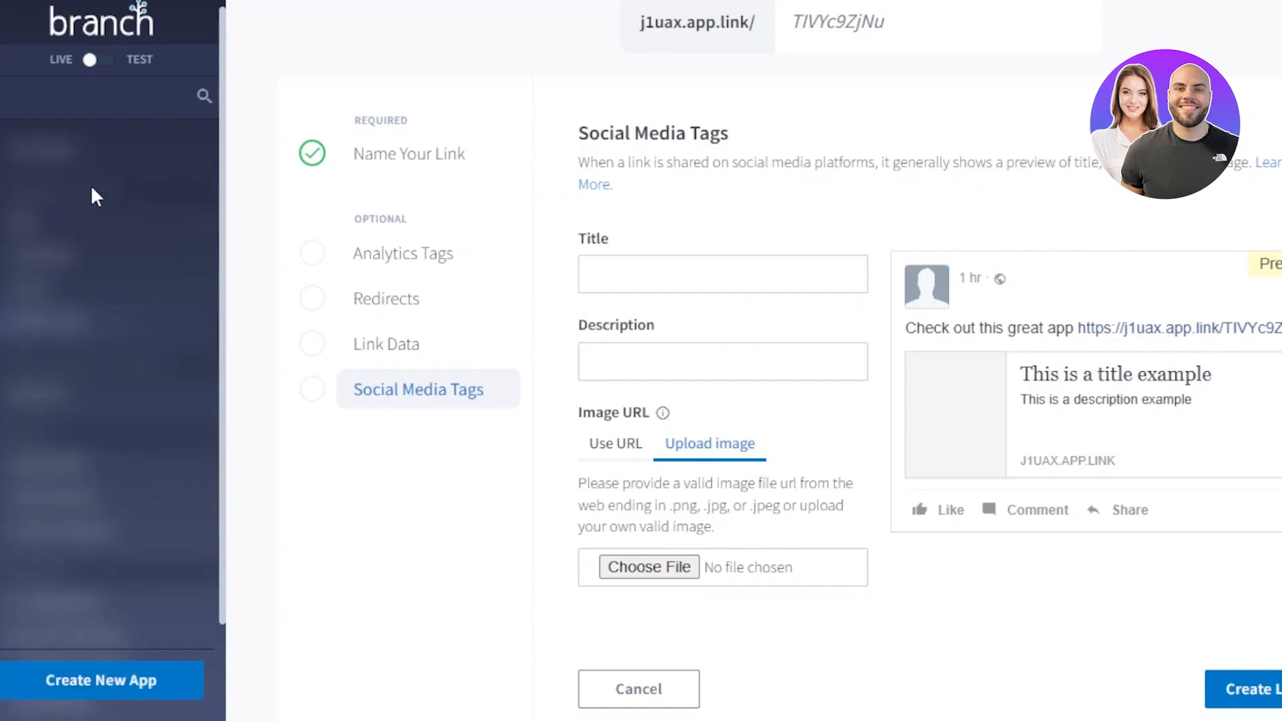
left_click(110, 680)
left_click(604, 202)
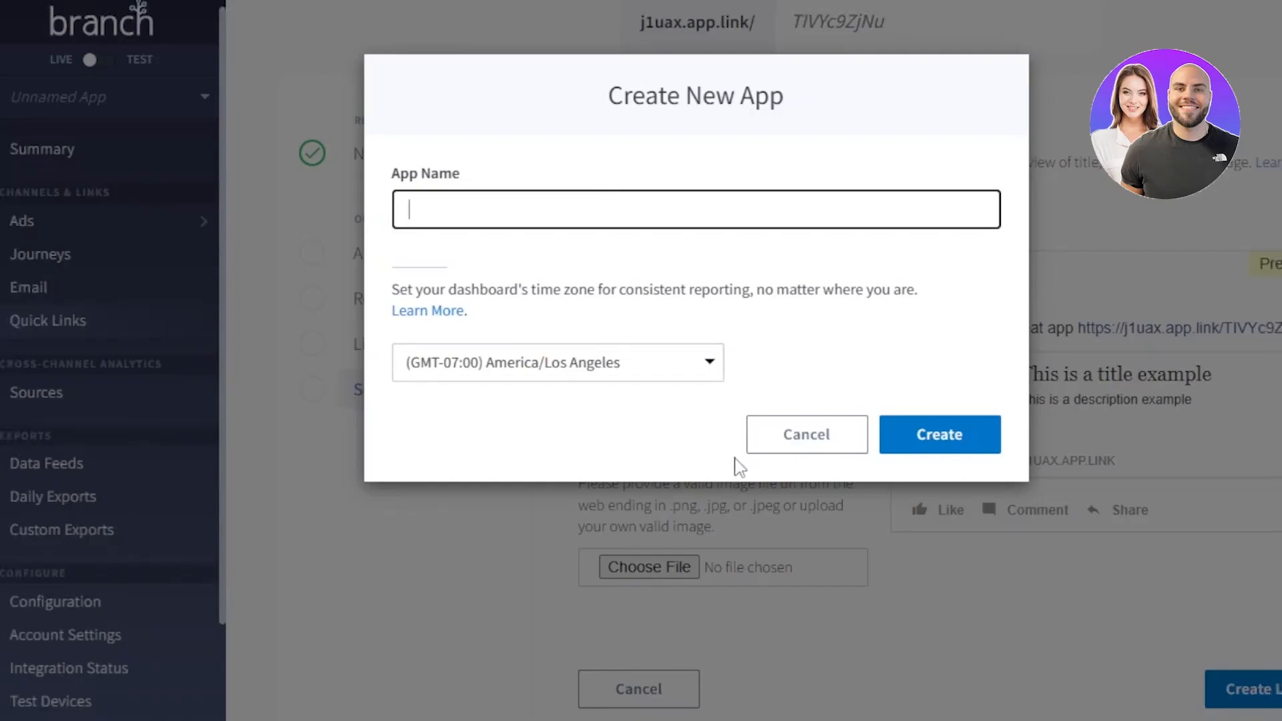
type("test")
left_click(949, 433)
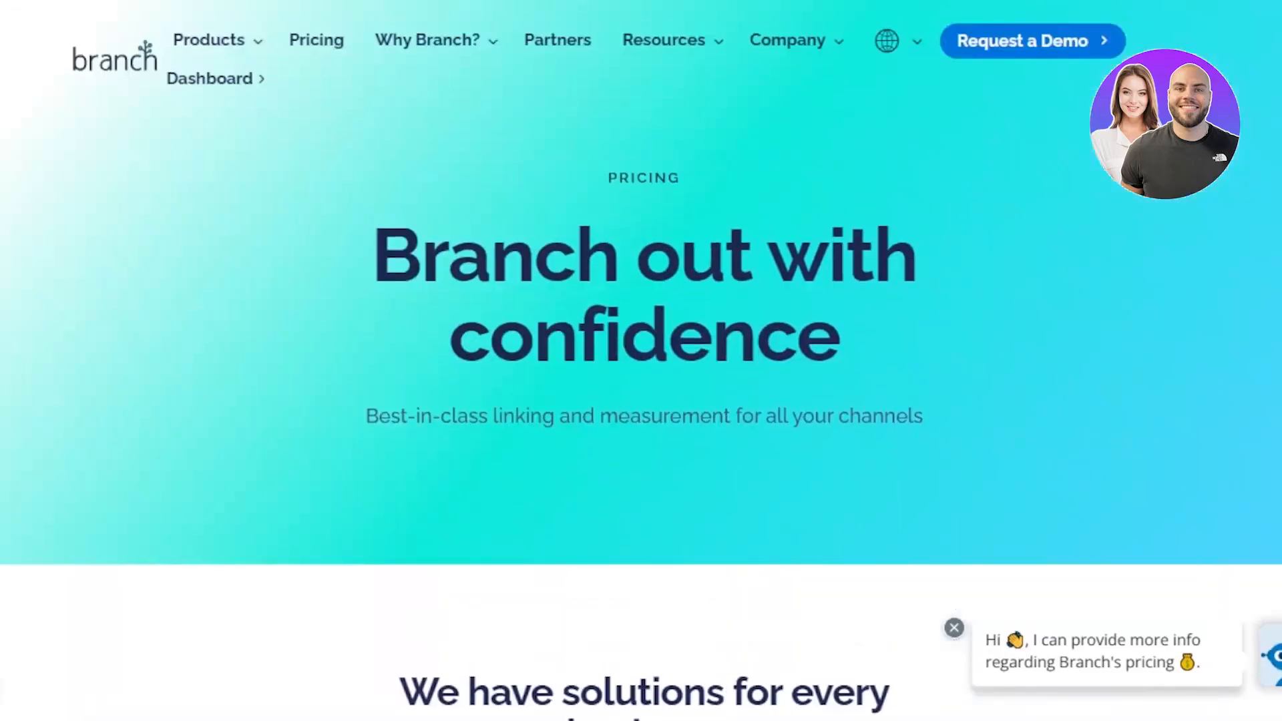
Step: Examine the Self-Serve and Enterprise plans and their included features on Branch's pricing page
scroll(642, 361, "down", 1)
scroll(641, 361, "up", 1)
scroll(641, 360, "down", 10)
scroll(544, 234, "down", 3)
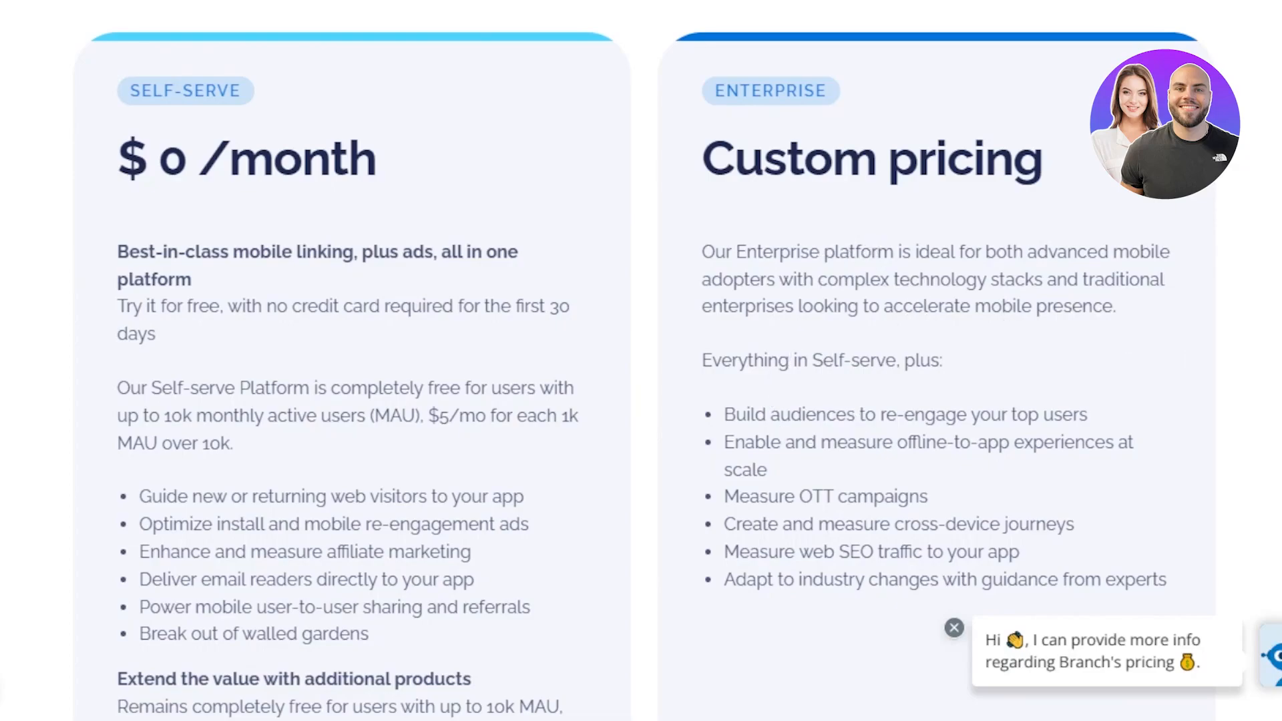
scroll(1159, 133, "down", 5)
scroll(1159, 133, "up", 8)
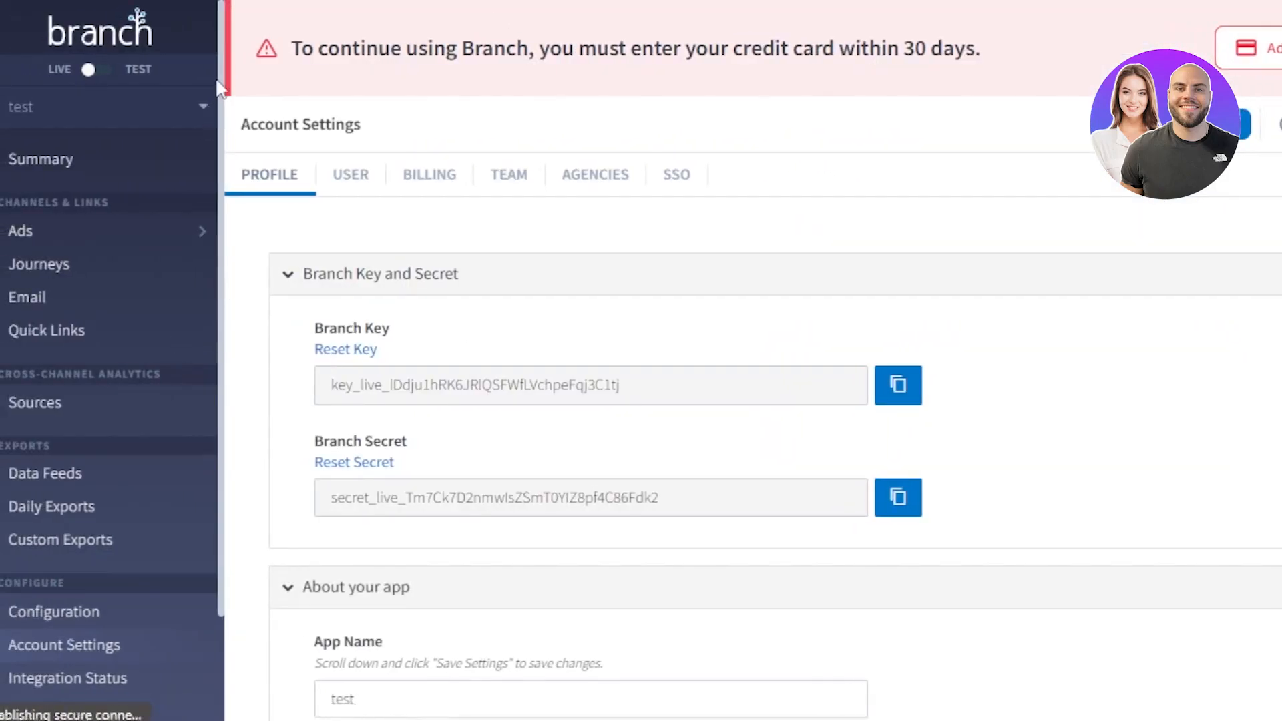
scroll(213, 67, "down", 3)
scroll(204, 86, "up", 3)
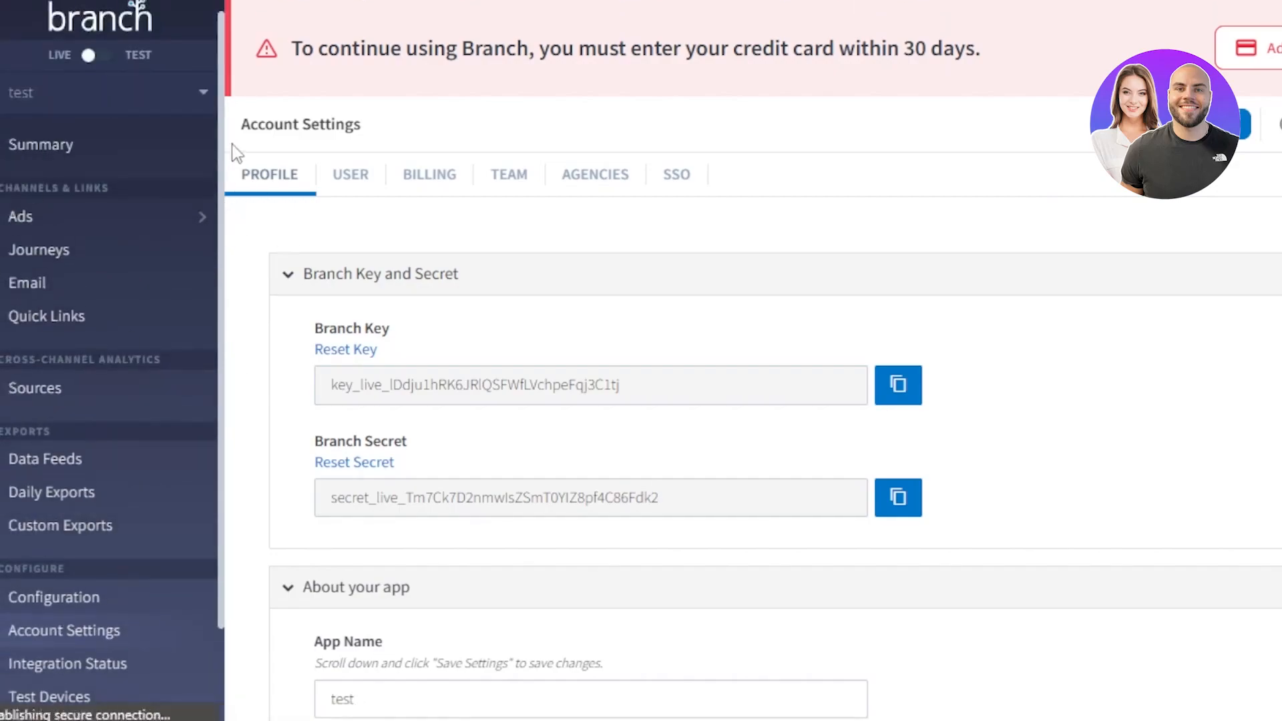
scroll(224, 201, "down", 2)
scroll(215, 66, "up", 3)
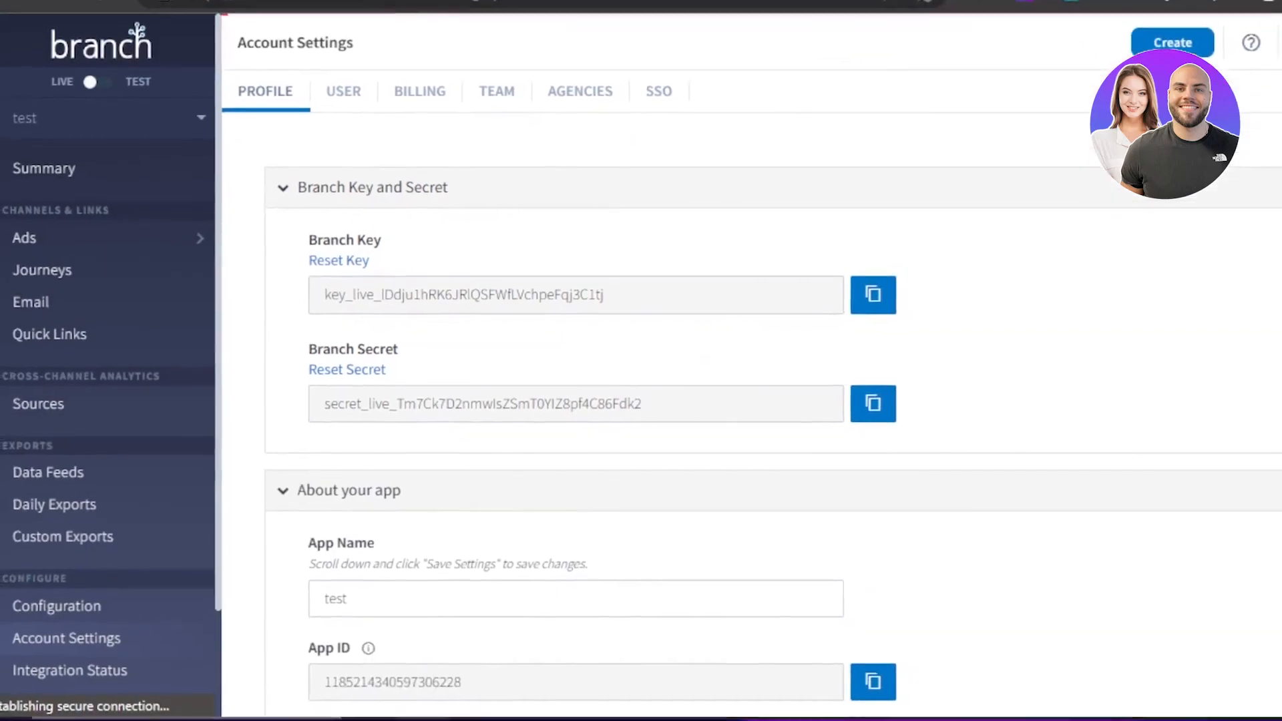
scroll(1228, 235, "down", 1)
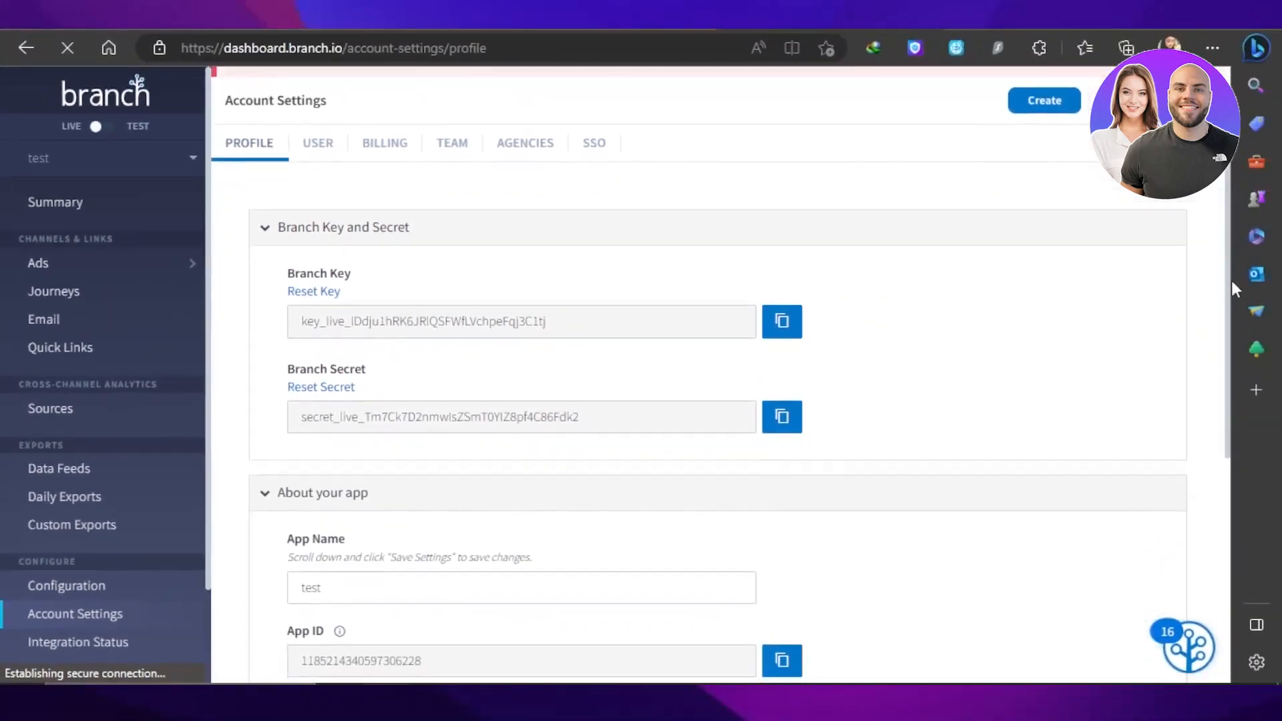